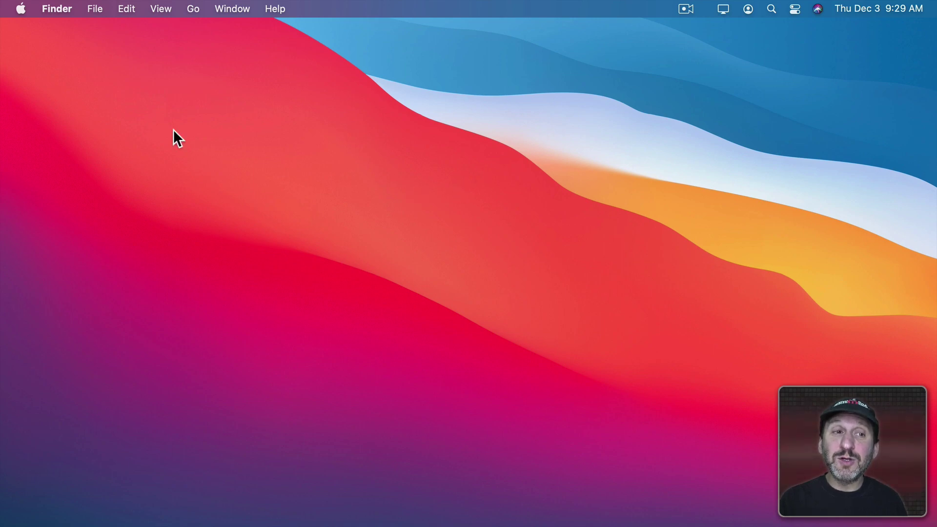
# - In a new Finder window, browse to Macintosh HD › System › Library › Desktop Pictures and select Big Sur Graphic.heic
pyautogui.click(95, 9)
pyautogui.click(98, 26)
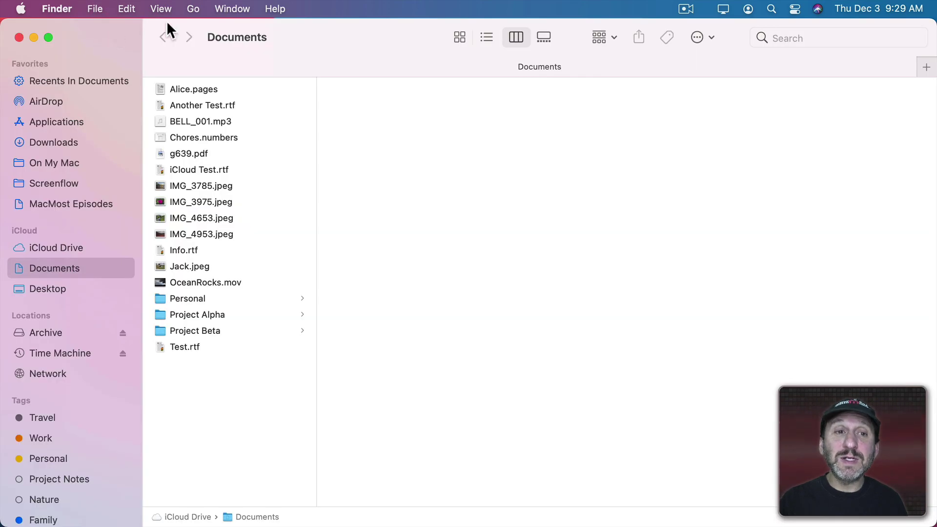
pyautogui.click(193, 9)
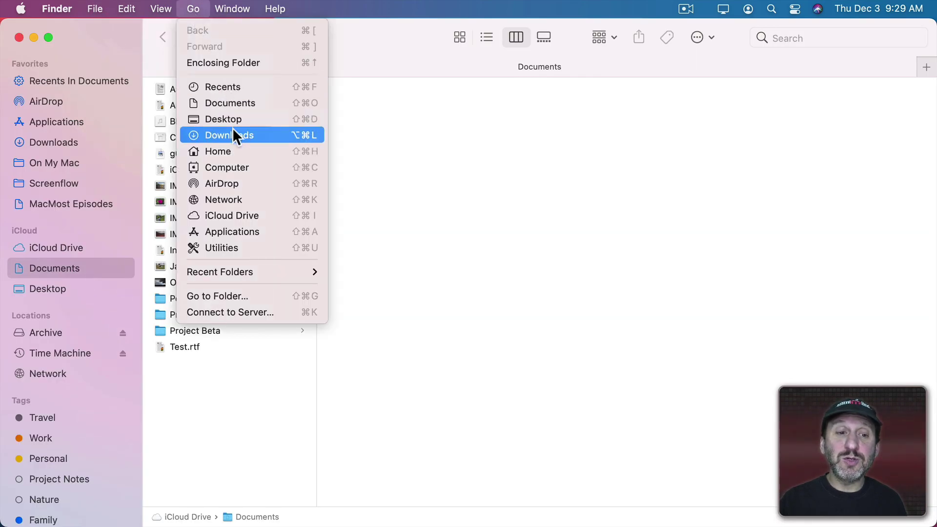
pyautogui.click(234, 168)
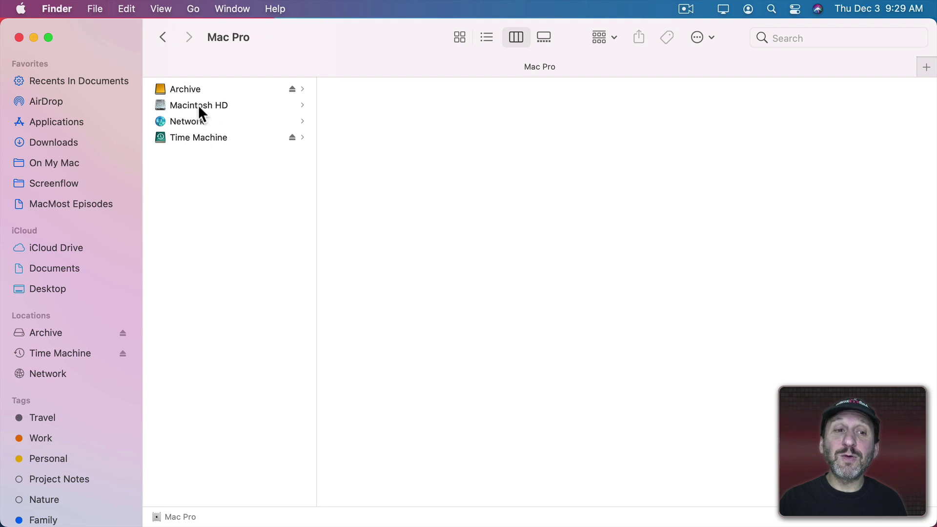
pyautogui.click(195, 104)
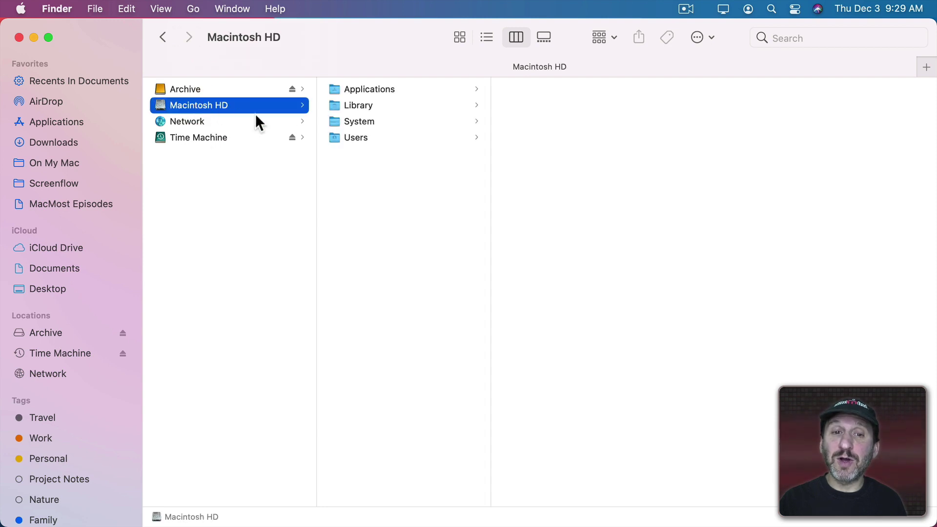
pyautogui.click(360, 125)
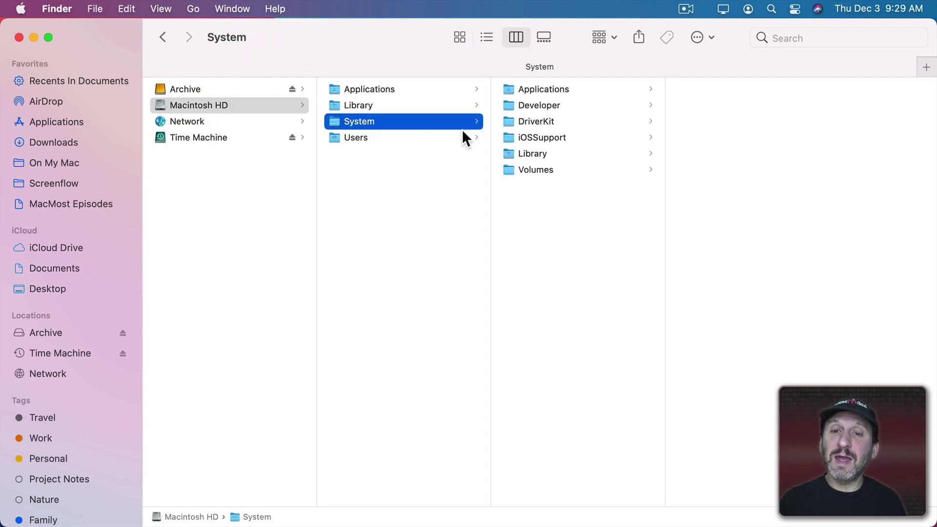
pyautogui.click(535, 155)
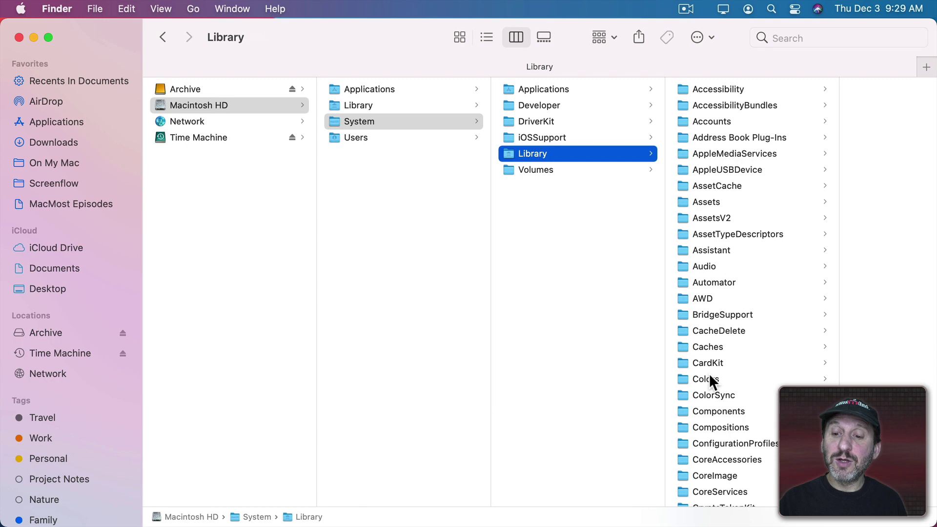
pyautogui.scroll(-10, 710, 376)
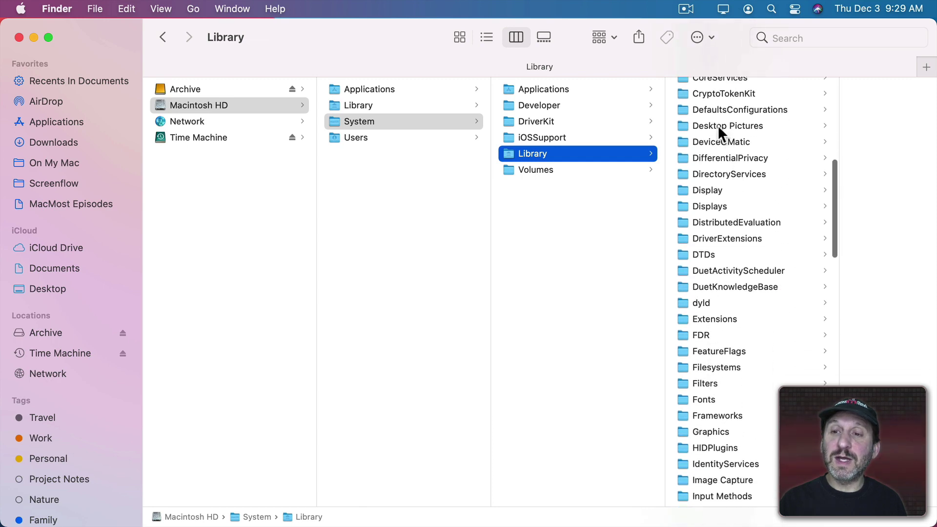
pyautogui.click(718, 126)
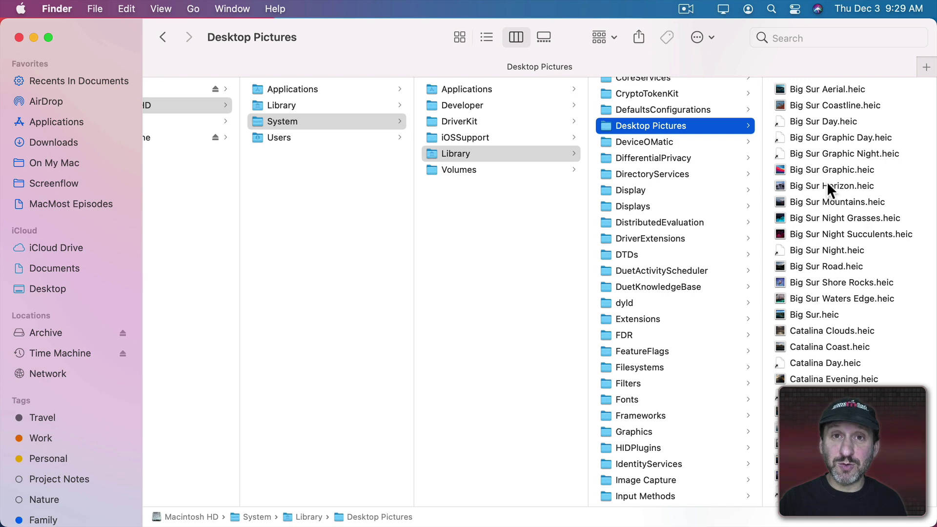
pyautogui.click(803, 170)
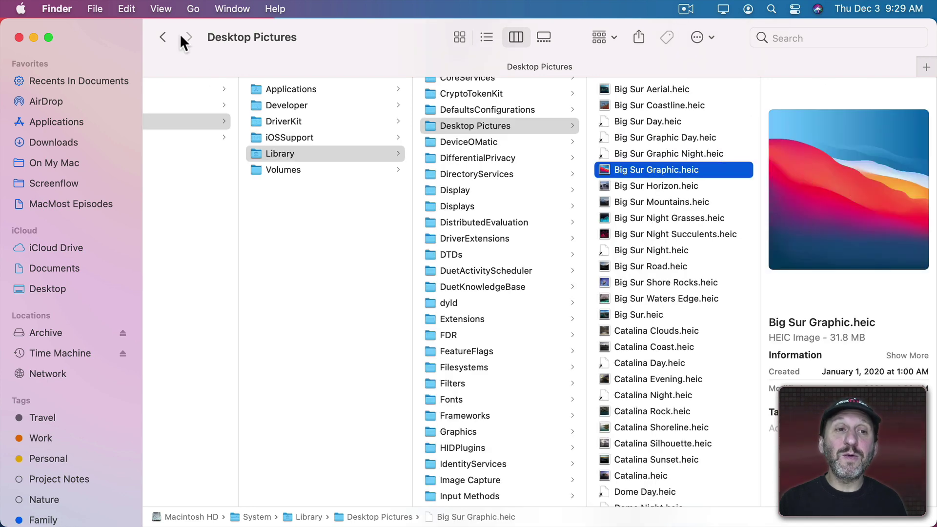
# - Copy Big Sur Graphic.heic and open the home Pictures folder in a new Finder tab
pyautogui.click(128, 8)
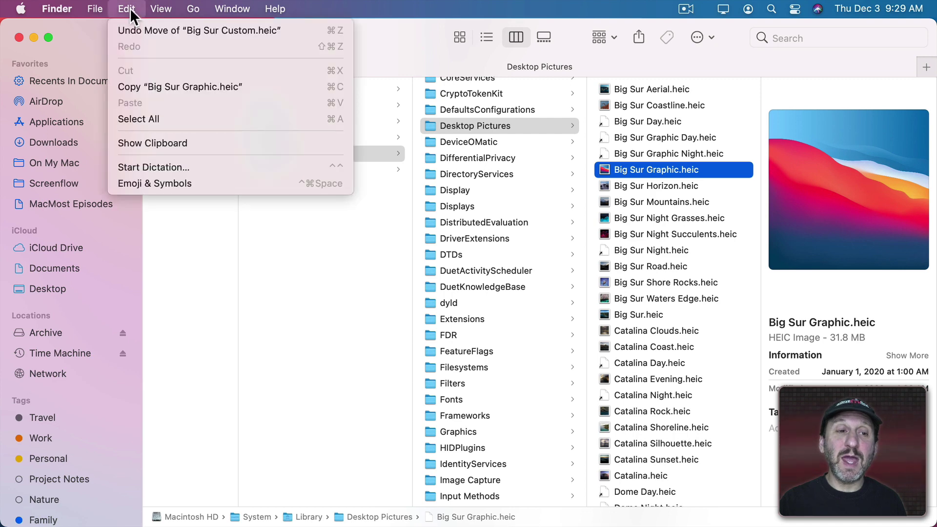
pyautogui.click(154, 80)
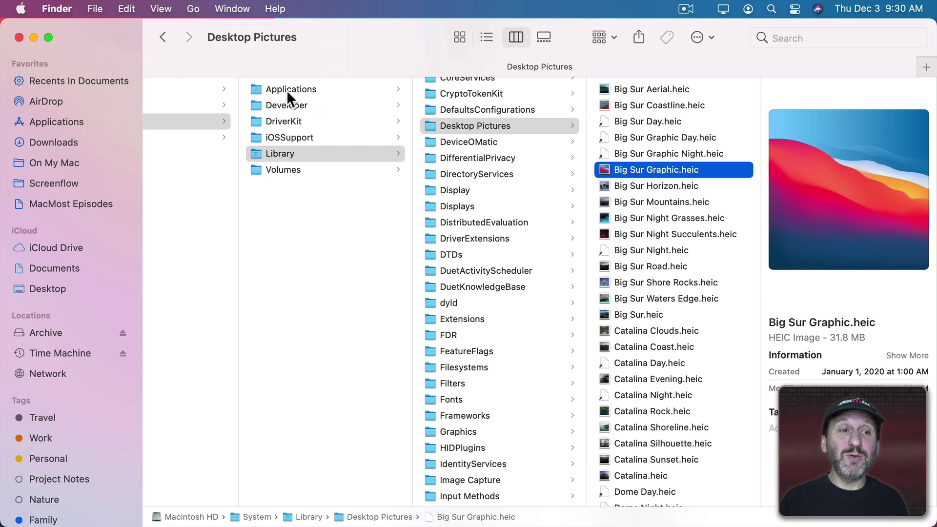
pyautogui.click(92, 11)
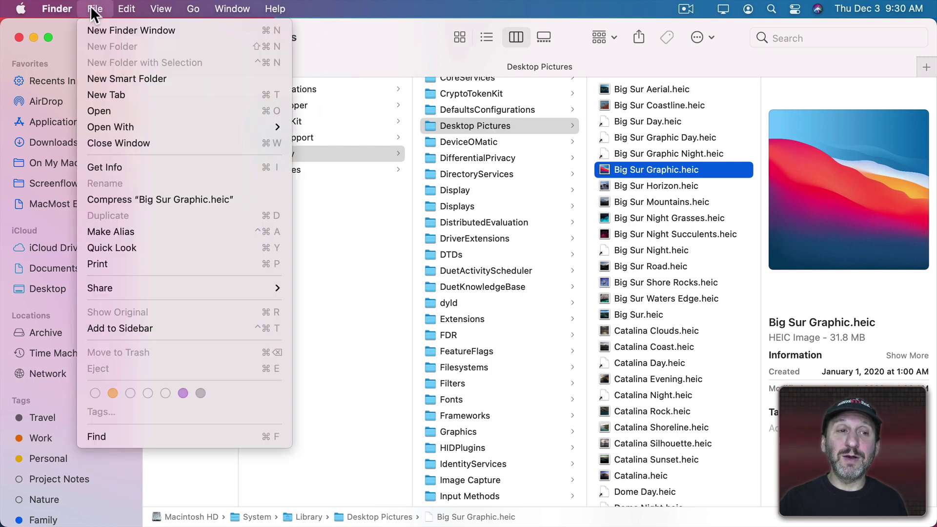
pyautogui.click(110, 92)
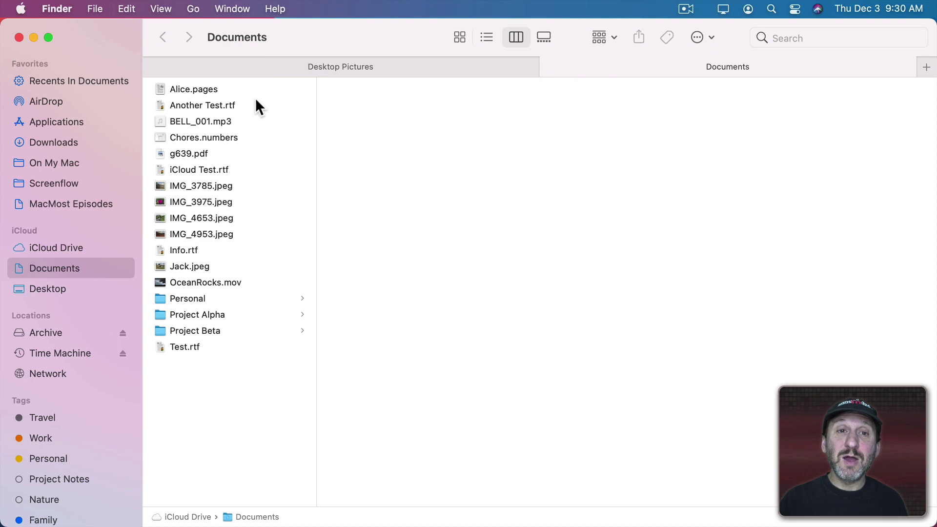
pyautogui.click(191, 8)
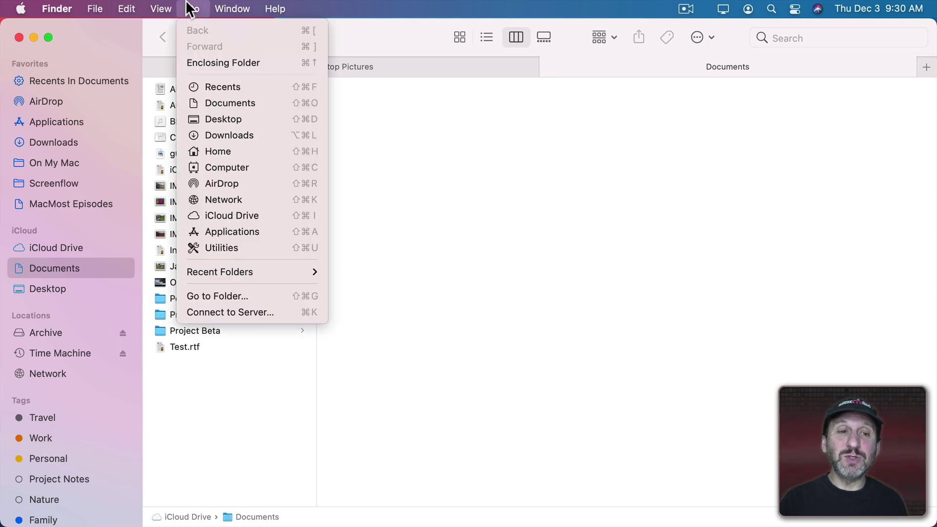
pyautogui.click(219, 147)
pyautogui.click(706, 170)
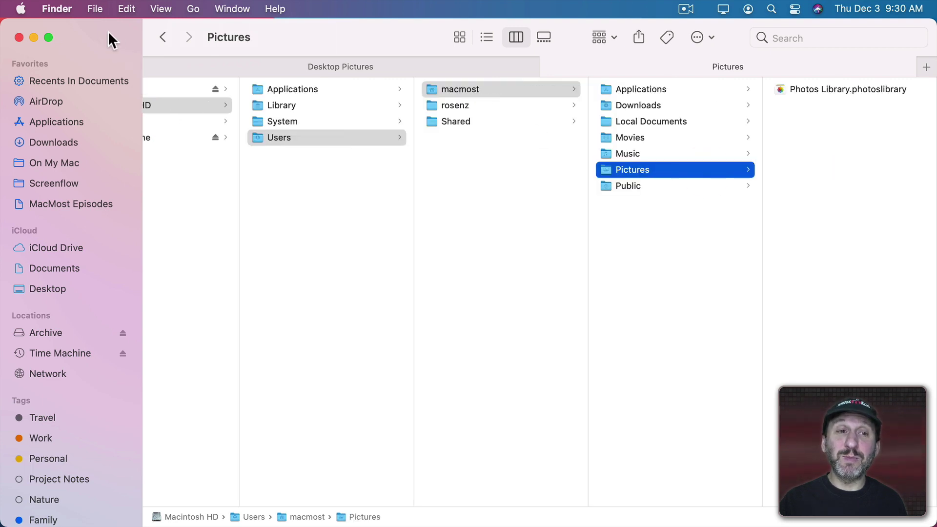
# - Create a 'Desktop Pictures' folder in Pictures and paste the Big Sur Graphic.heic copy into it
pyautogui.click(95, 9)
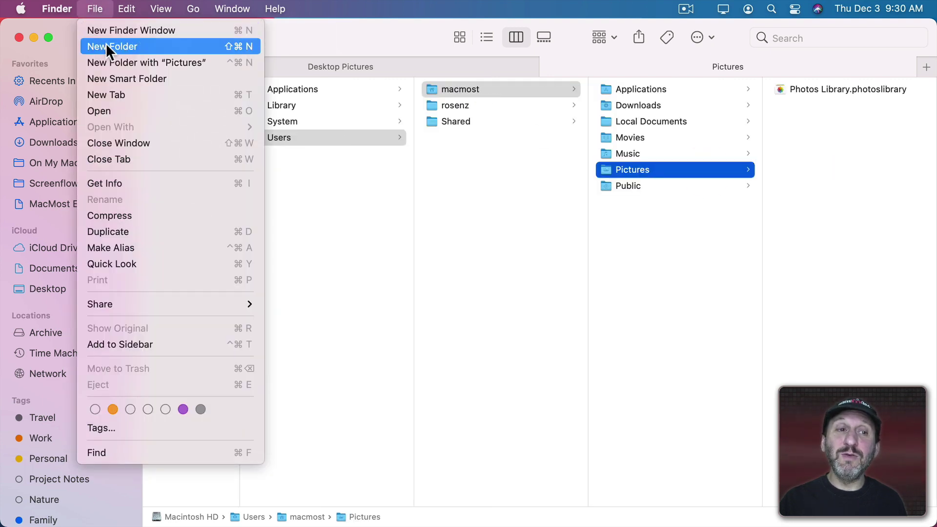
pyautogui.click(107, 43)
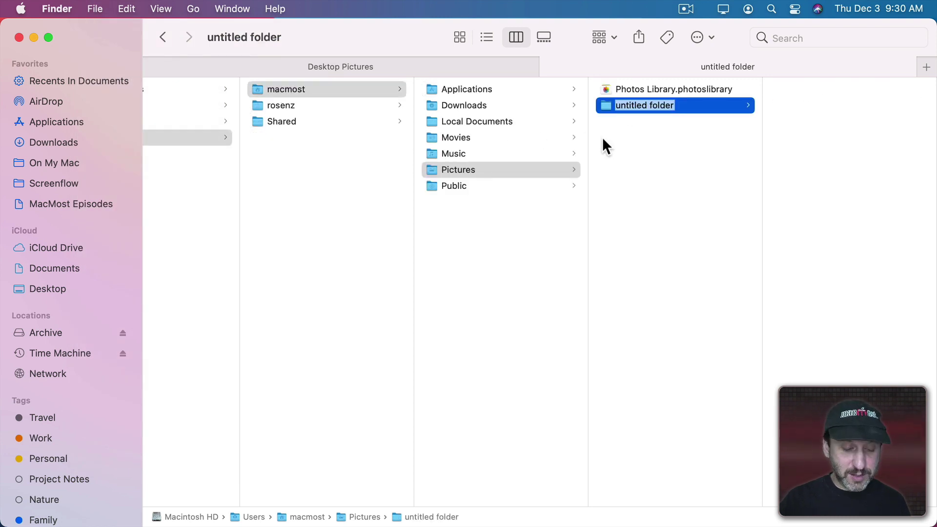
pyautogui.write('Desktop ')
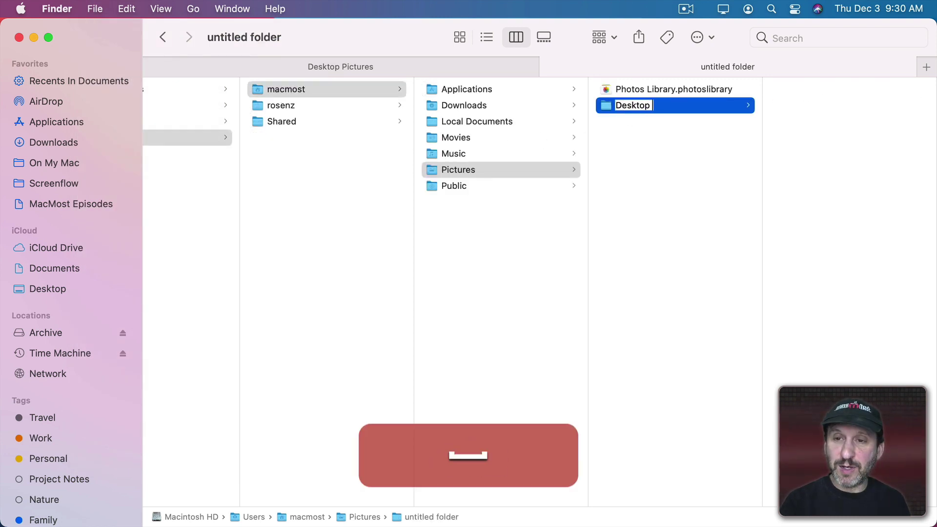
pyautogui.write('Pictures')
pyautogui.press('Return')
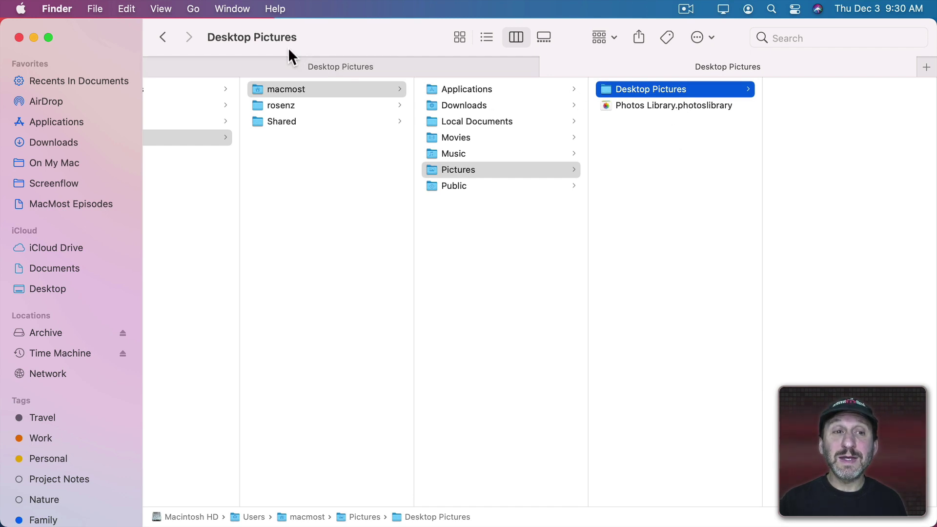
pyautogui.click(126, 9)
pyautogui.click(154, 97)
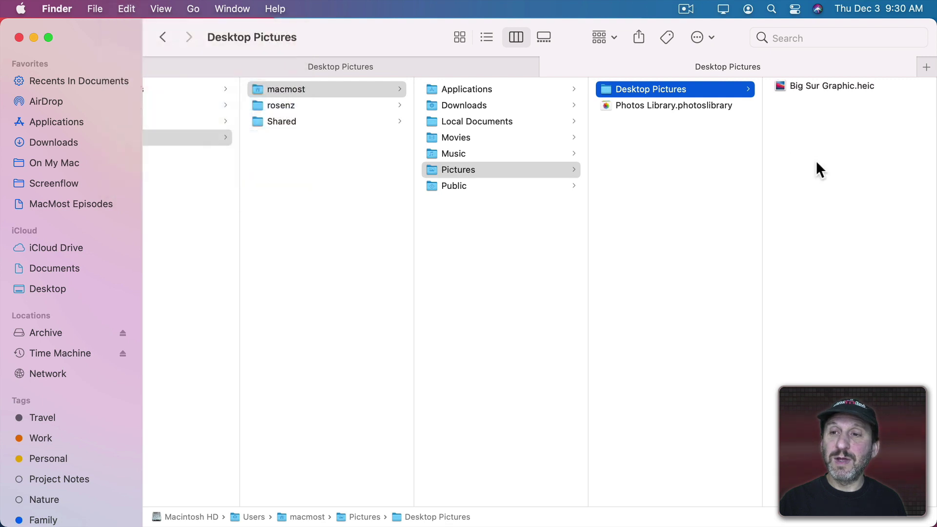
pyautogui.click(804, 88)
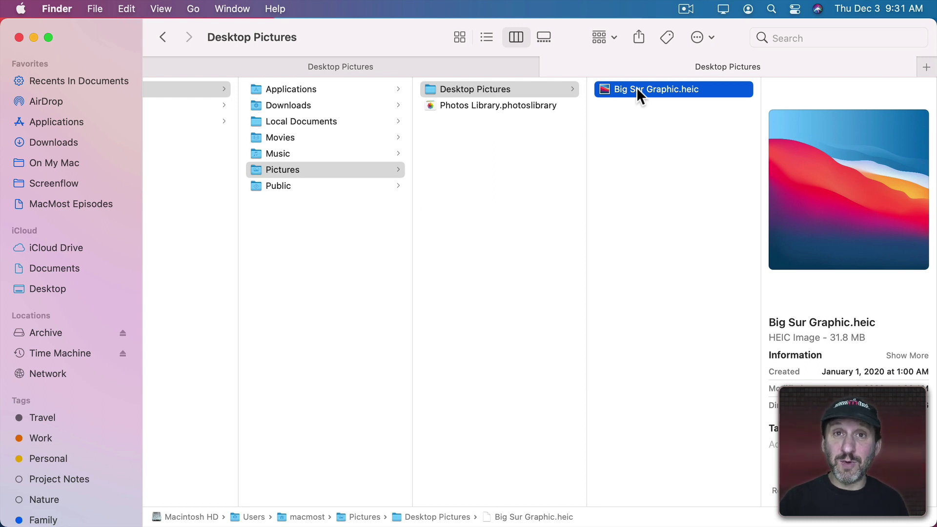
# - Open the copied Big Sur Graphic.heic in Preview and hide Finder
pyautogui.rightClick(636, 87)
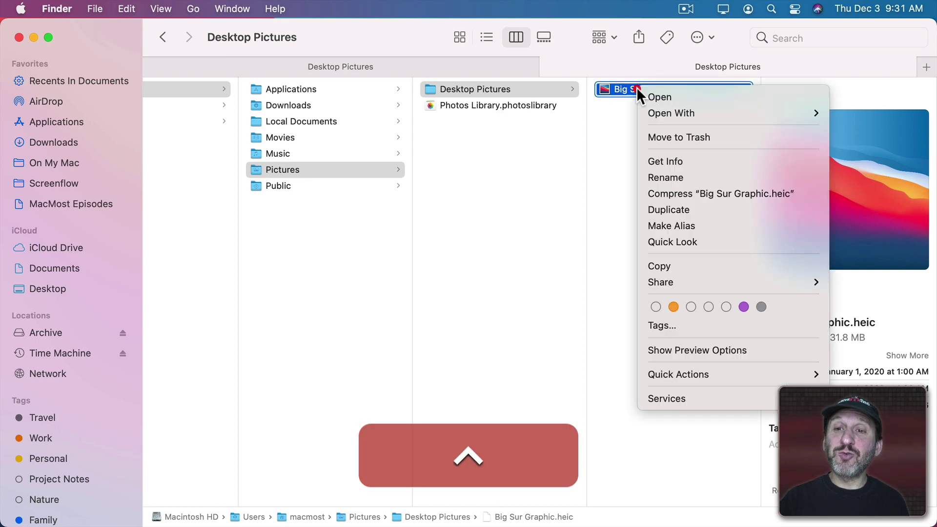
pyautogui.moveTo(671, 111)
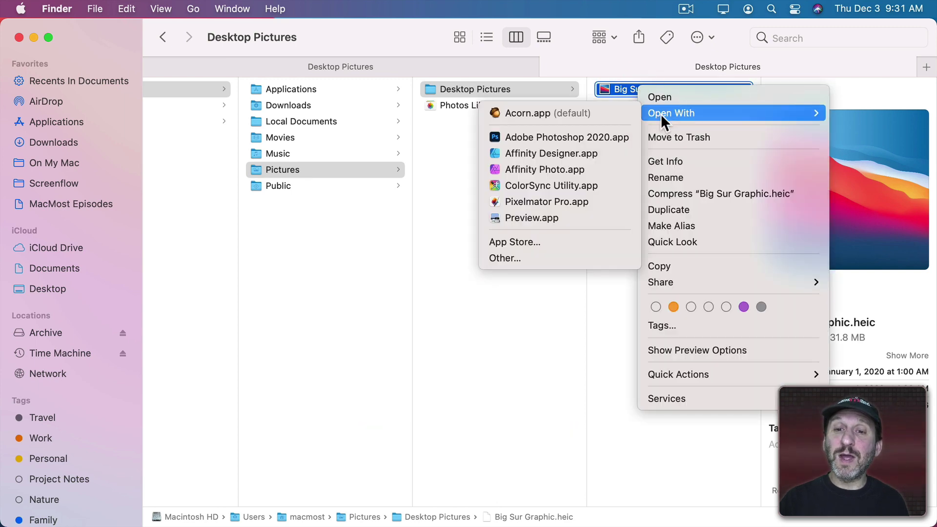
pyautogui.click(547, 216)
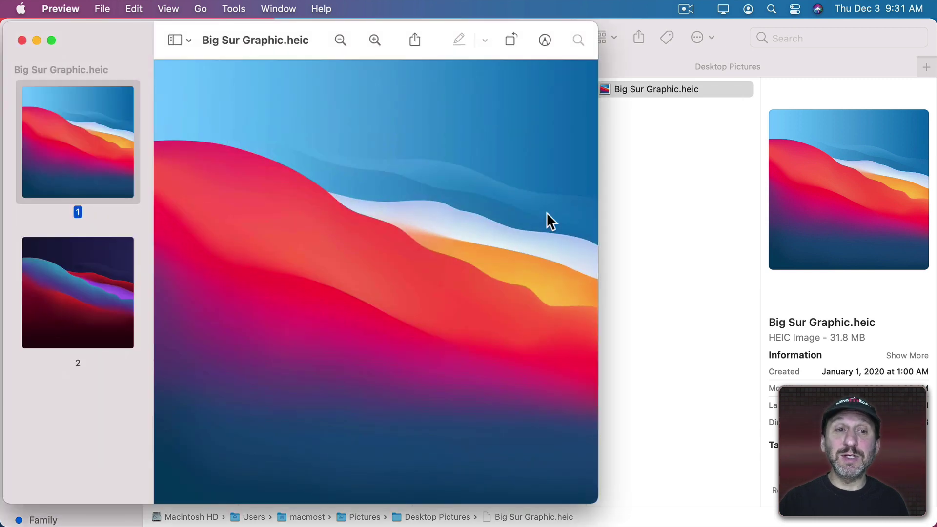
pyautogui.press('super+alt+h')
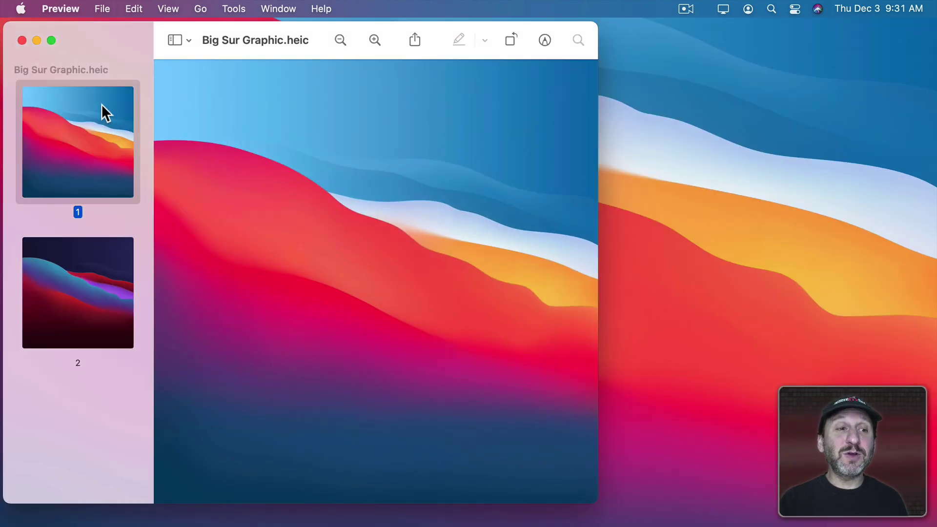
# - Compare the dark and light pages, then zoom out on the light first image
pyautogui.click(94, 268)
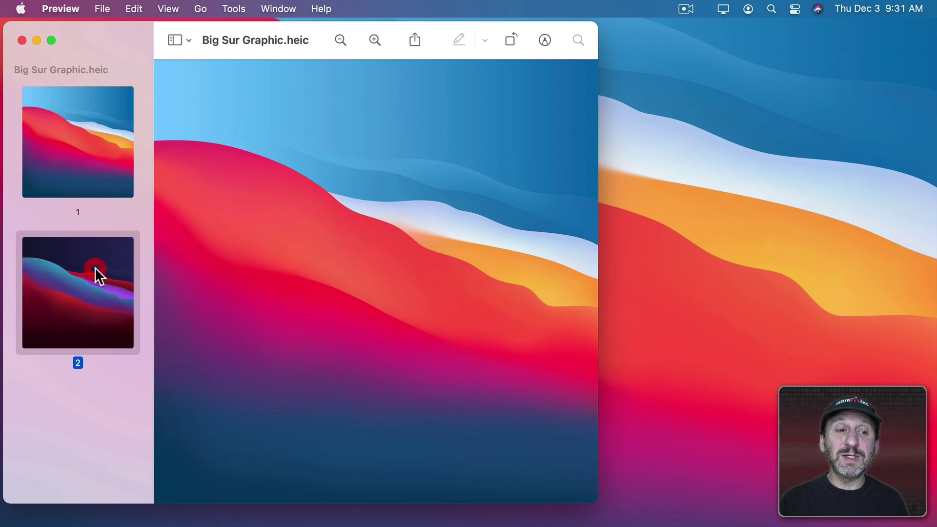
pyautogui.click(95, 169)
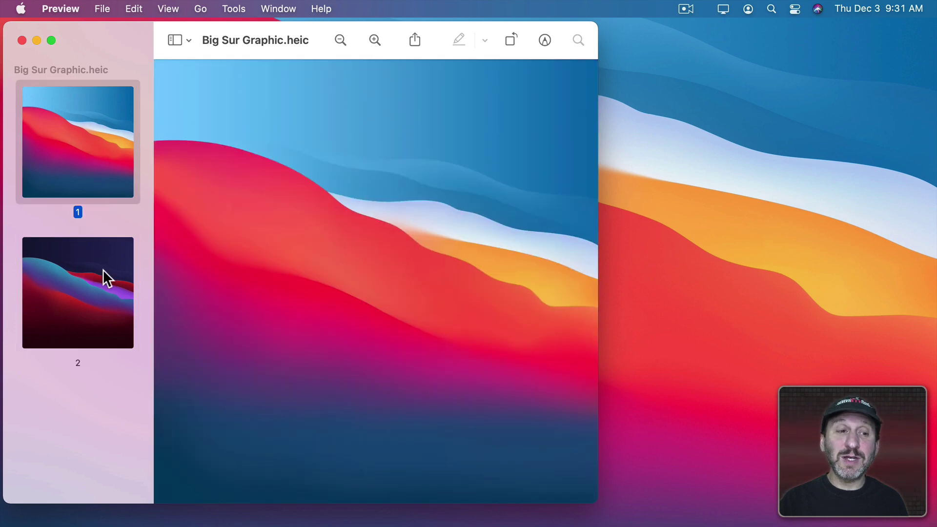
pyautogui.click(103, 271)
pyautogui.click(95, 173)
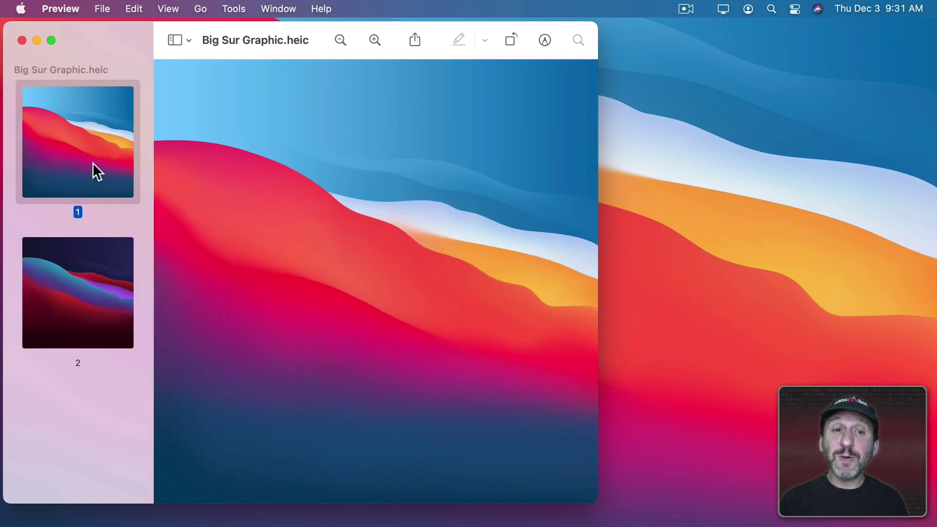
pyautogui.click(336, 39)
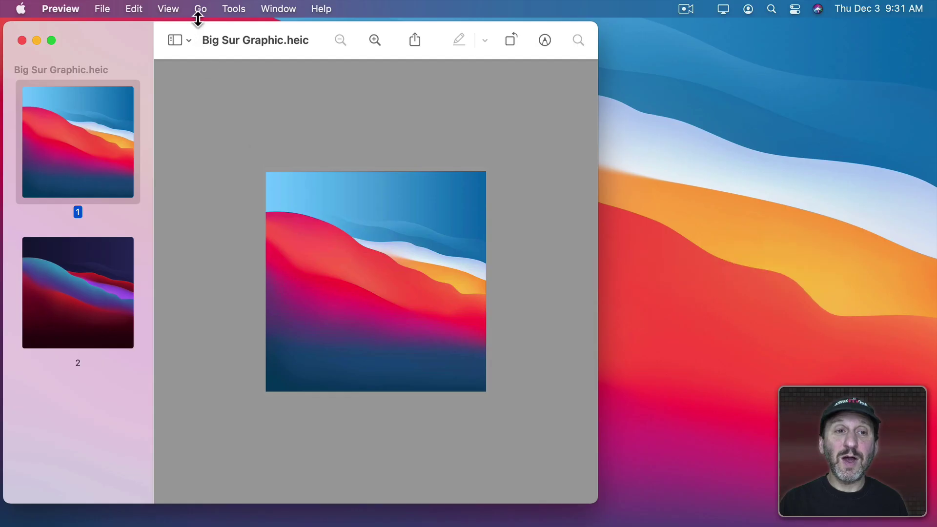
# - Drop Saturation to zero in Adjust Color, trying the Tint and Temperature sliders along the way
pyautogui.click(233, 8)
pyautogui.click(251, 68)
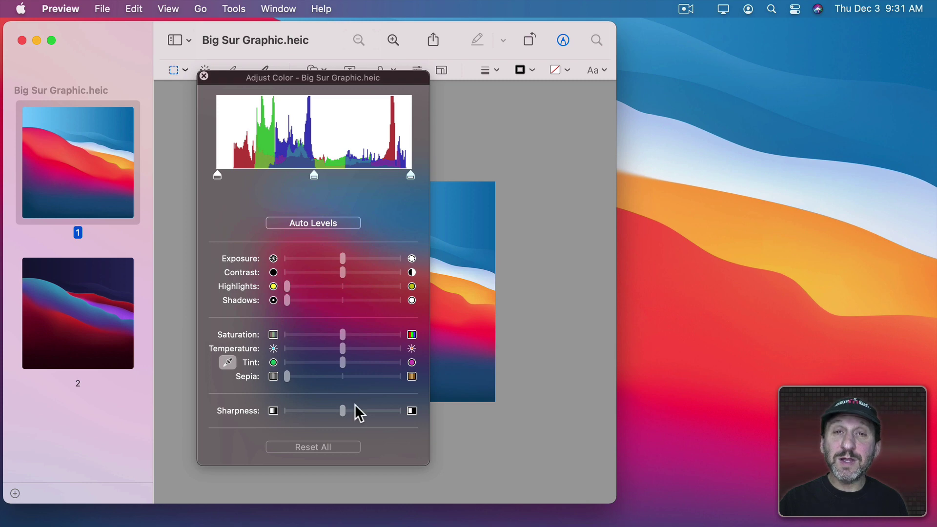
pyautogui.moveTo(295, 75); pyautogui.dragTo(637, 51)
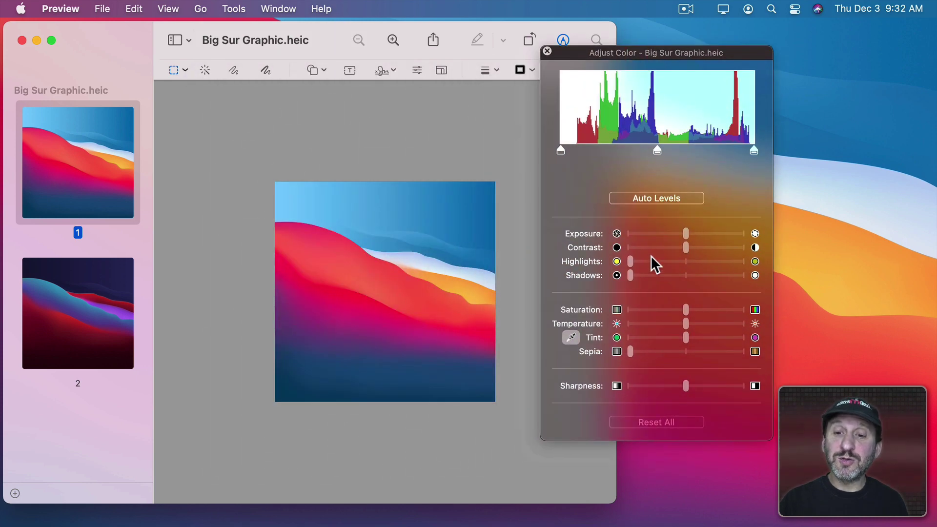
pyautogui.moveTo(684, 309); pyautogui.dragTo(622, 311)
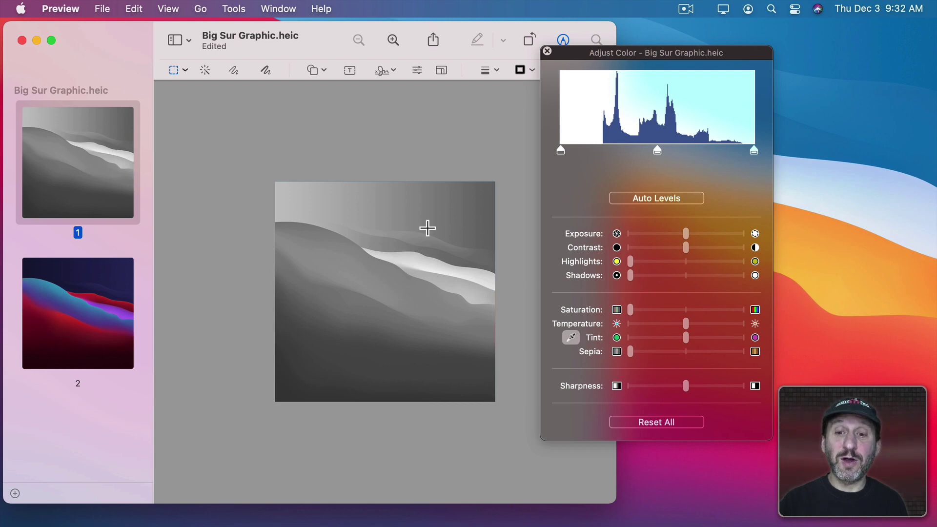
pyautogui.click(686, 339)
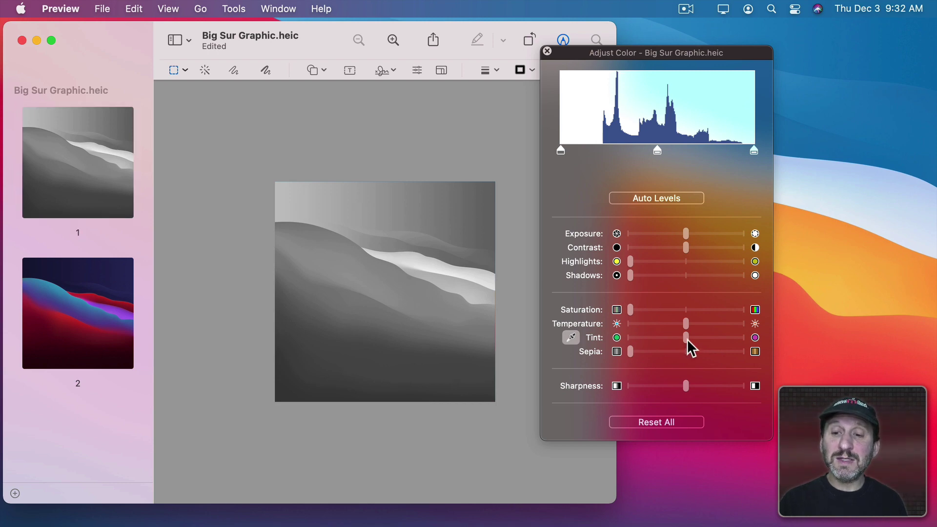
pyautogui.moveTo(687, 339); pyautogui.dragTo(737, 324)
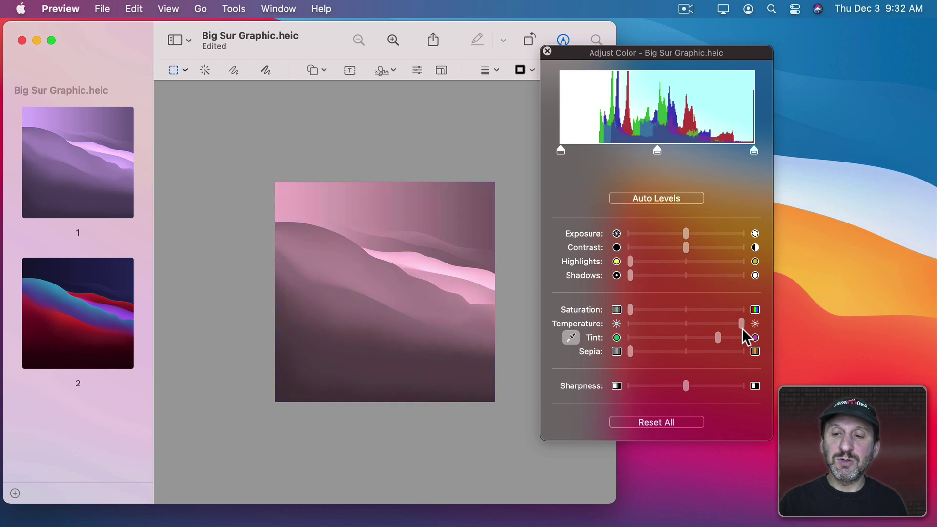
pyautogui.moveTo(677, 328)
pyautogui.mouseDown()
pyautogui.moveTo(623, 328)
pyautogui.moveTo(685, 328)
pyautogui.mouseUp()
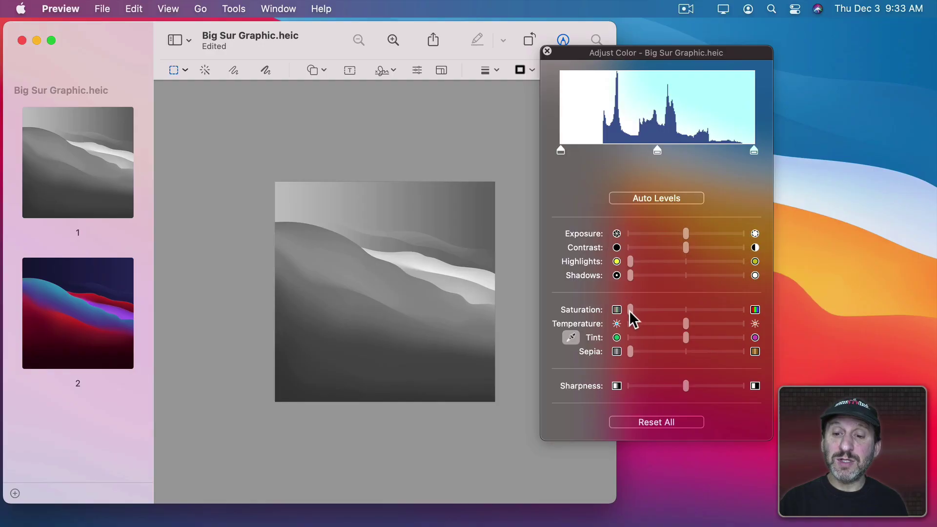
# - Add a rectangle with teal fill and no border, then bring up the Colors picker for the fill
pyautogui.click(547, 51)
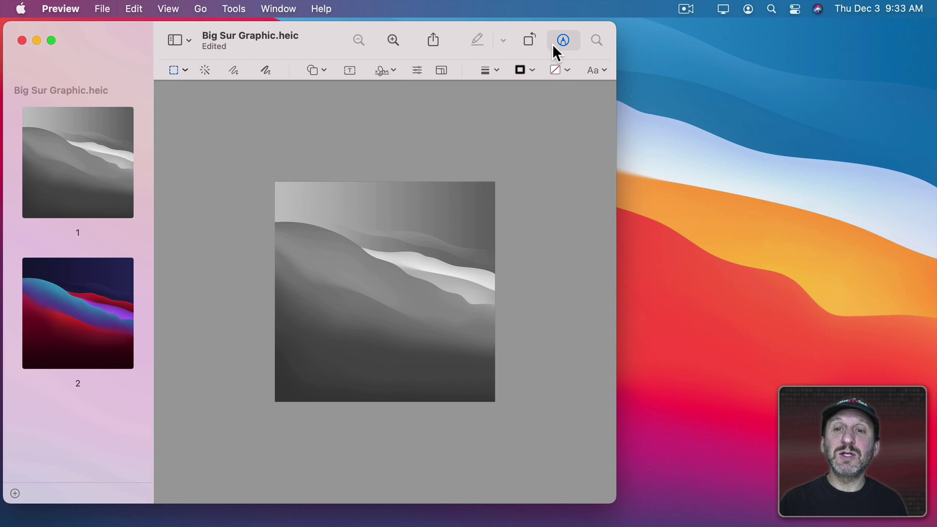
pyautogui.click(320, 69)
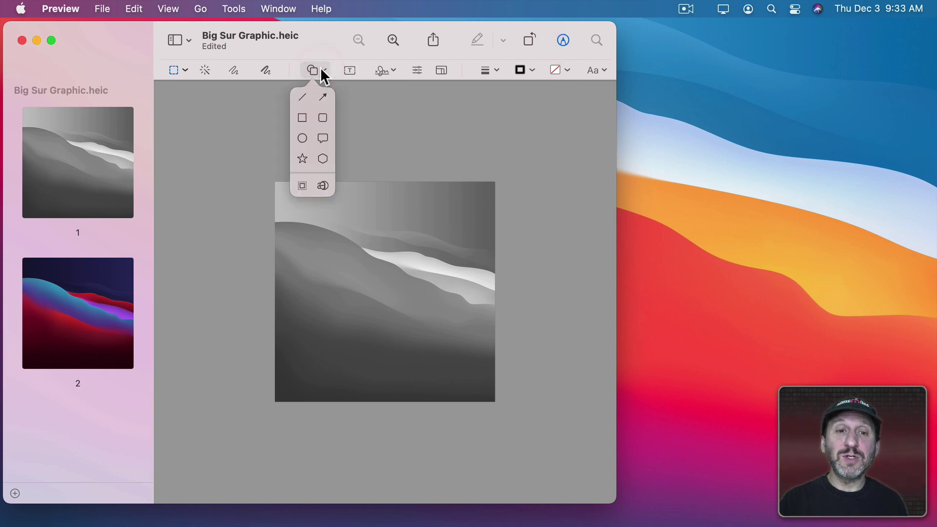
pyautogui.click(302, 118)
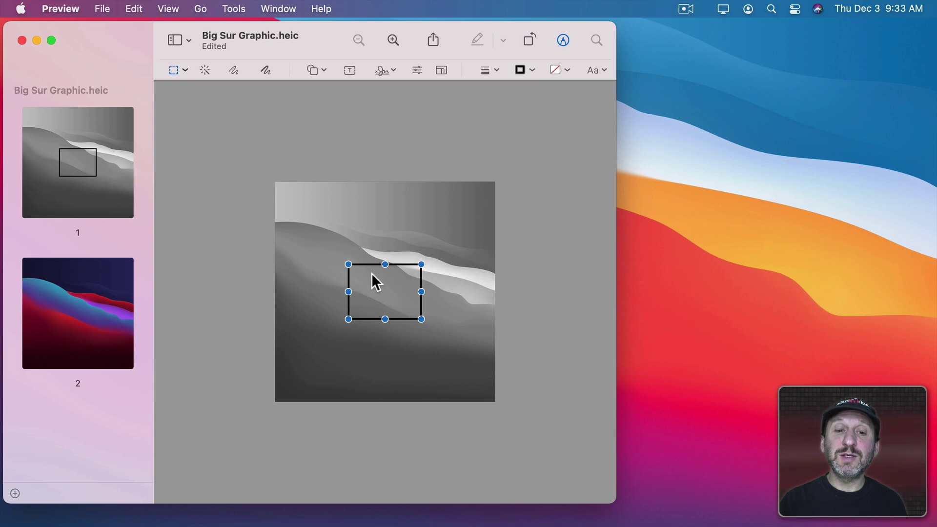
pyautogui.click(564, 69)
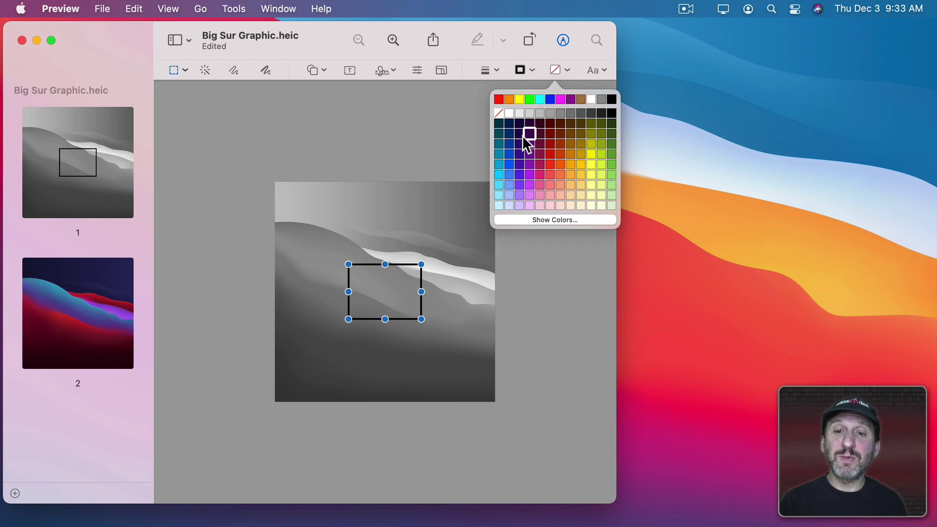
pyautogui.click(498, 154)
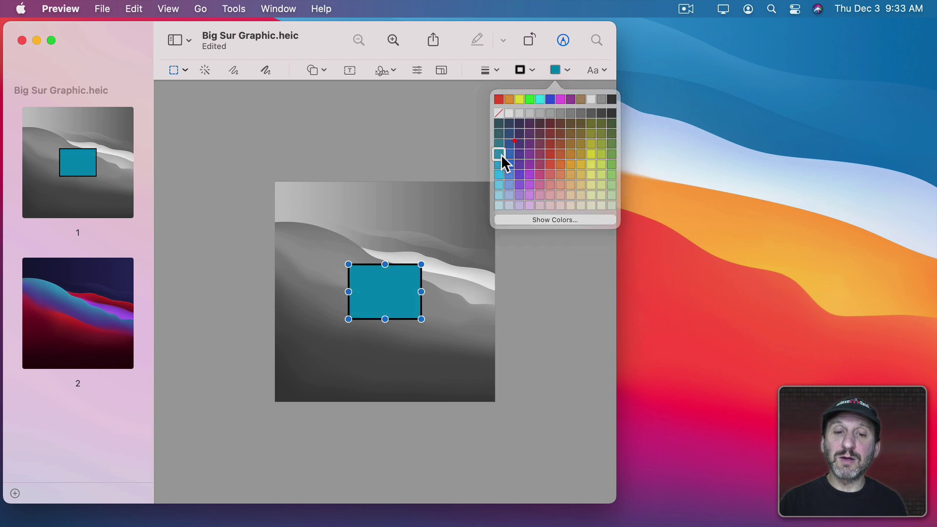
pyautogui.click(531, 70)
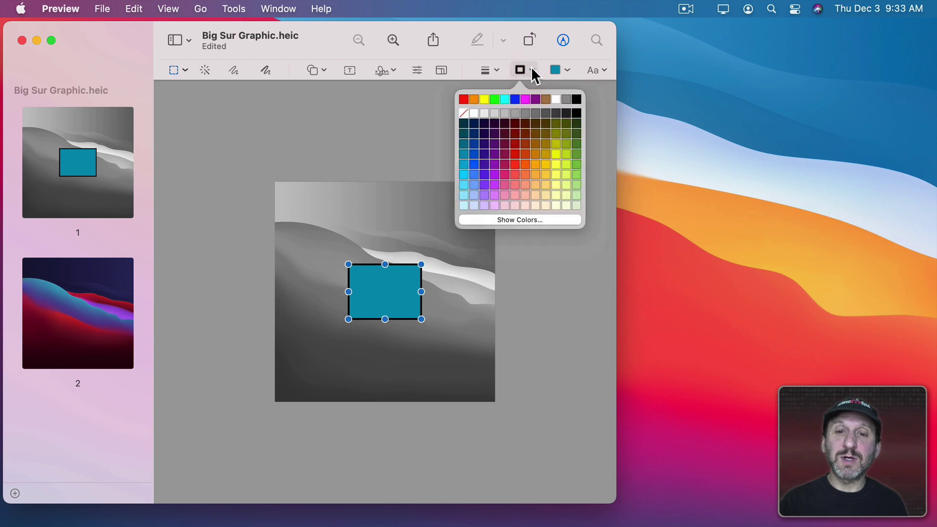
pyautogui.click(464, 113)
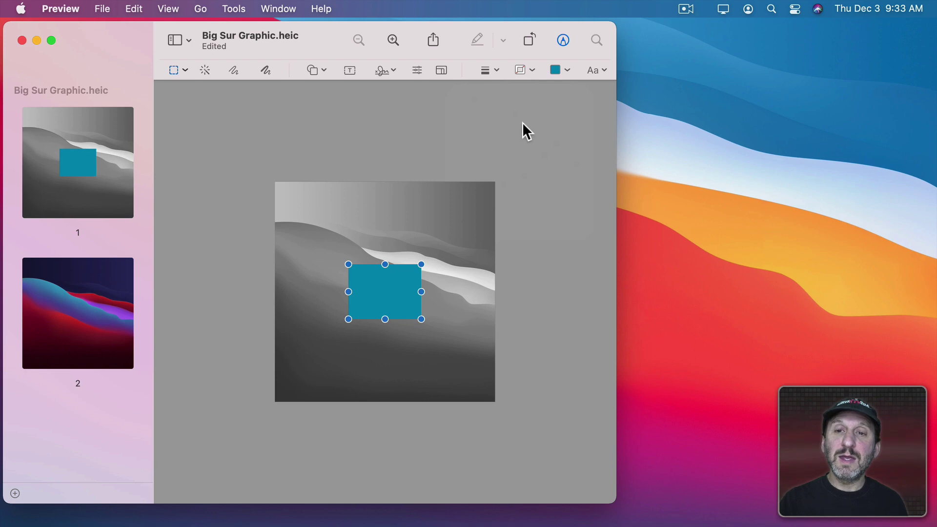
pyautogui.click(567, 69)
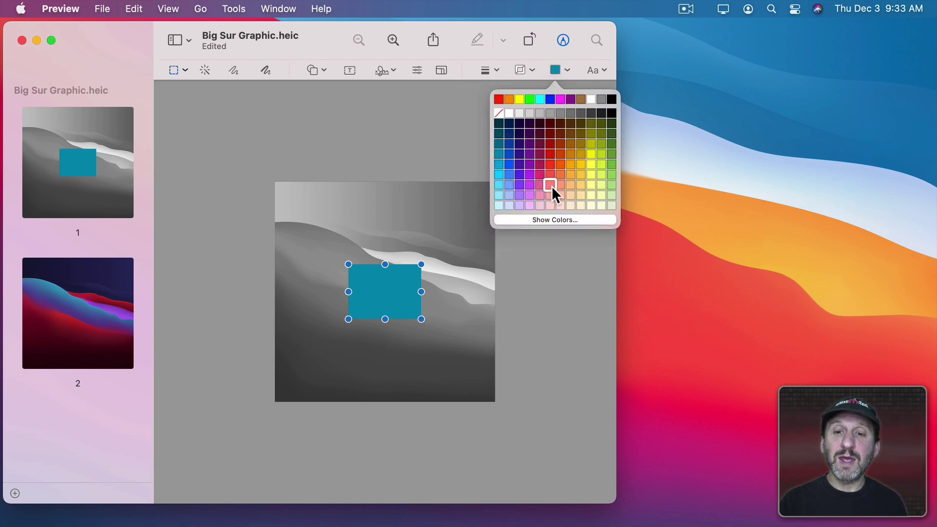
pyautogui.click(554, 220)
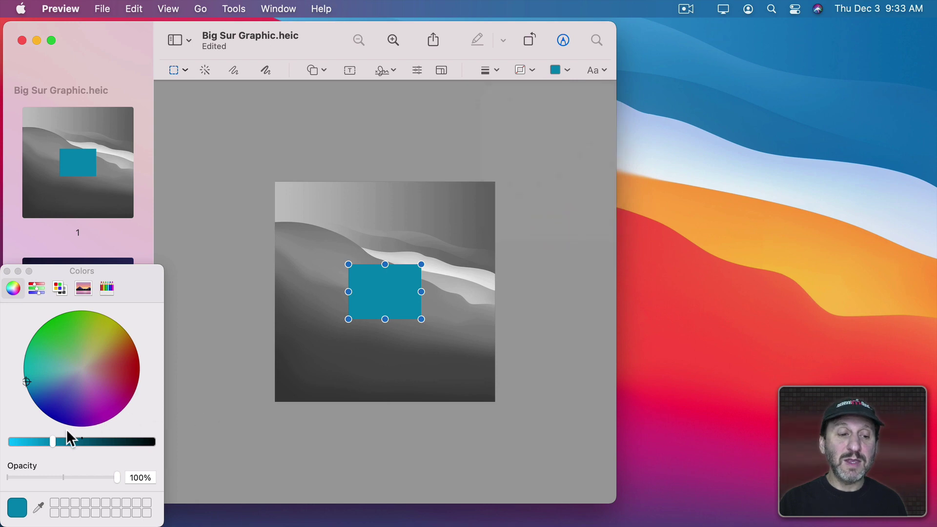
# - Set the rectangle's fill opacity to 40% and stretch it over the whole image
pyautogui.moveTo(52, 444); pyautogui.dragTo(57, 444)
pyautogui.click(55, 442)
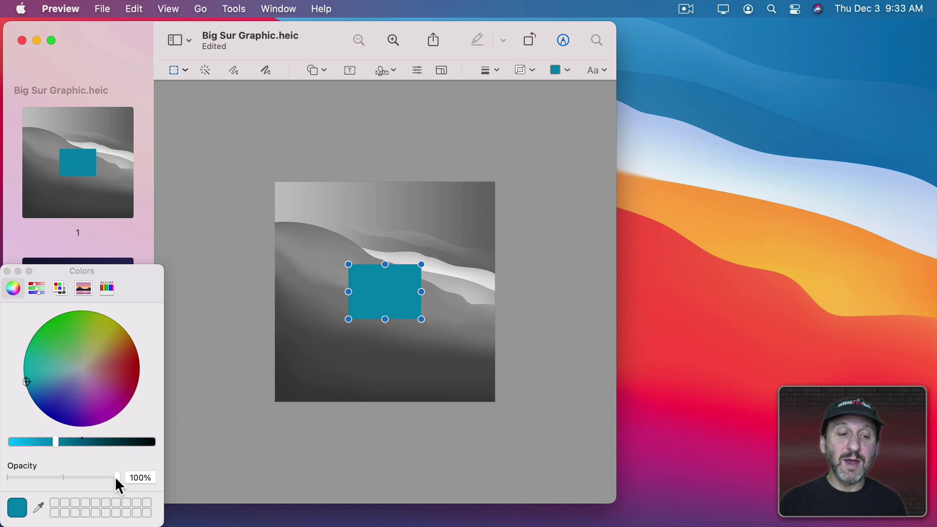
pyautogui.moveTo(117, 478); pyautogui.dragTo(51, 478)
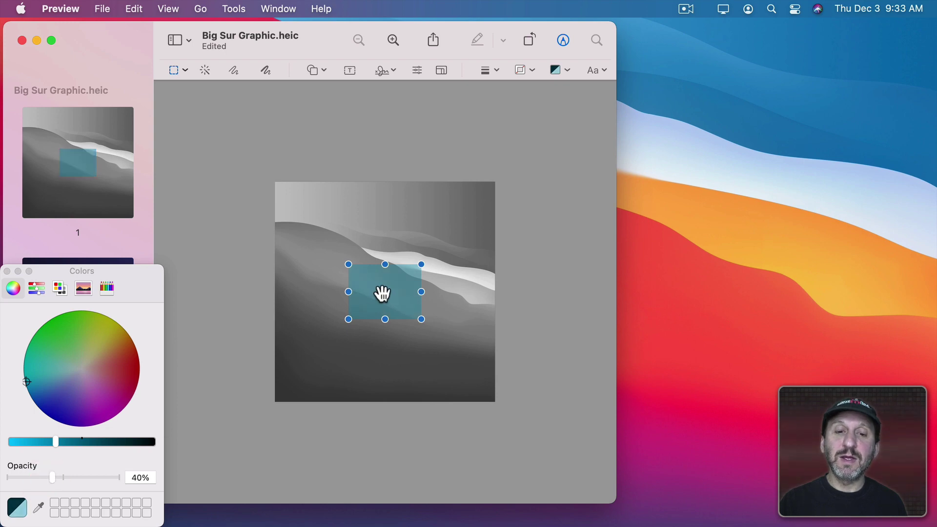
pyautogui.moveTo(383, 293); pyautogui.dragTo(300, 204)
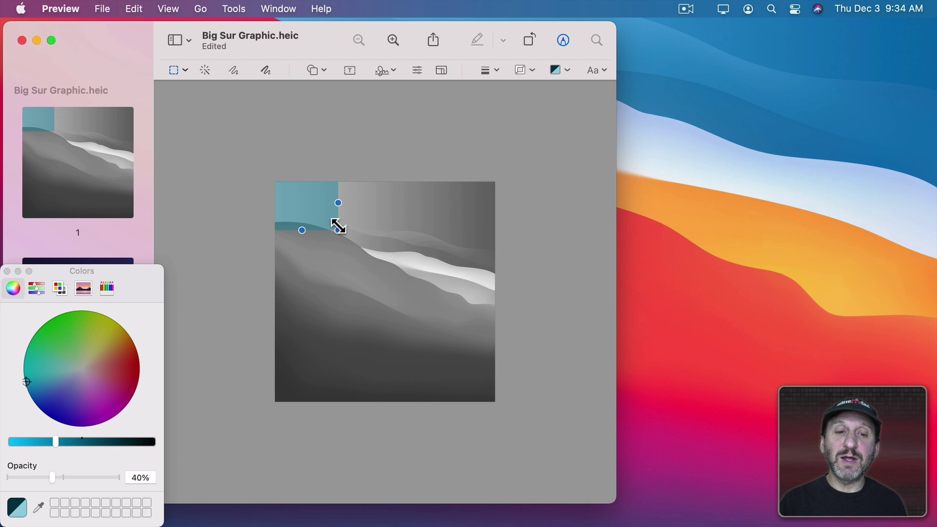
pyautogui.moveTo(341, 233); pyautogui.dragTo(515, 417)
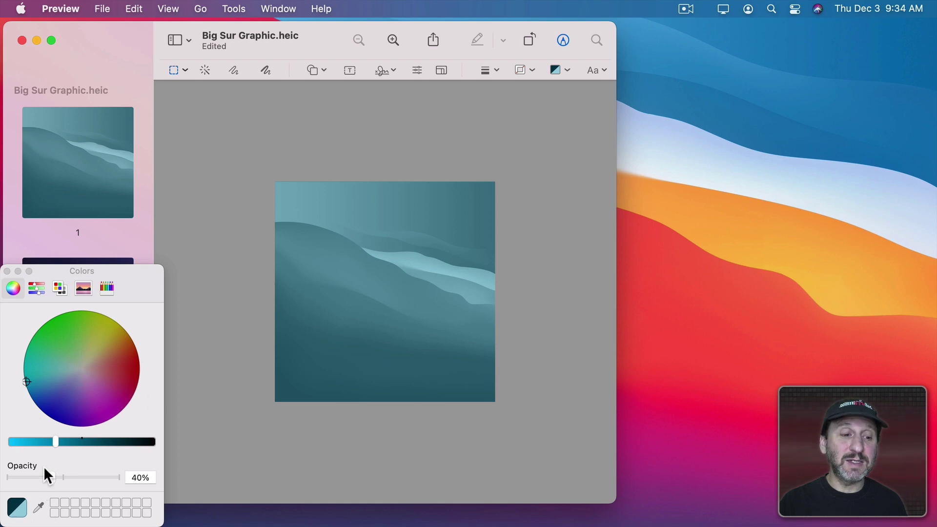
# - Change the fill colour from teal to a brighter blue and close Colors
pyautogui.moveTo(54, 443)
pyautogui.mouseDown()
pyautogui.moveTo(76, 443)
pyautogui.moveTo(68, 443)
pyautogui.mouseUp()
pyautogui.moveTo(37, 386); pyautogui.dragTo(46, 394)
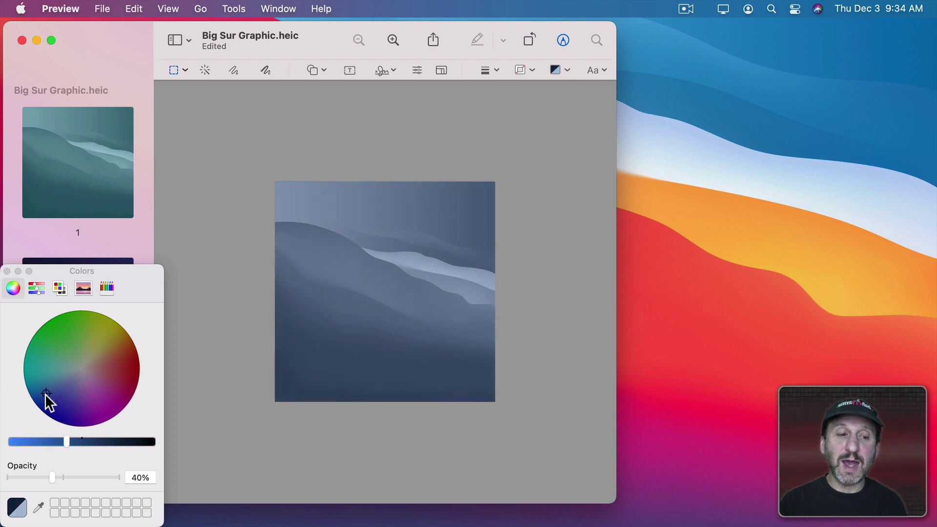
pyautogui.moveTo(59, 442); pyautogui.dragTo(27, 441)
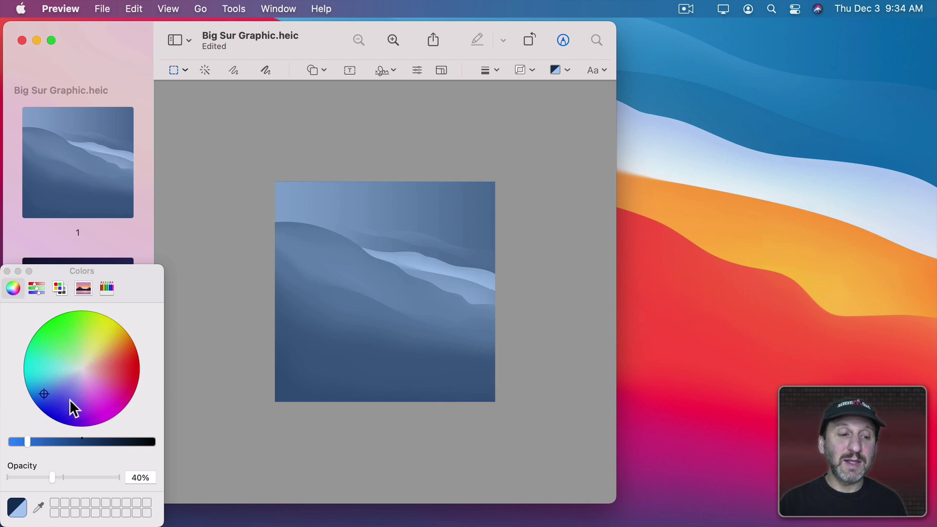
pyautogui.press('super+w')
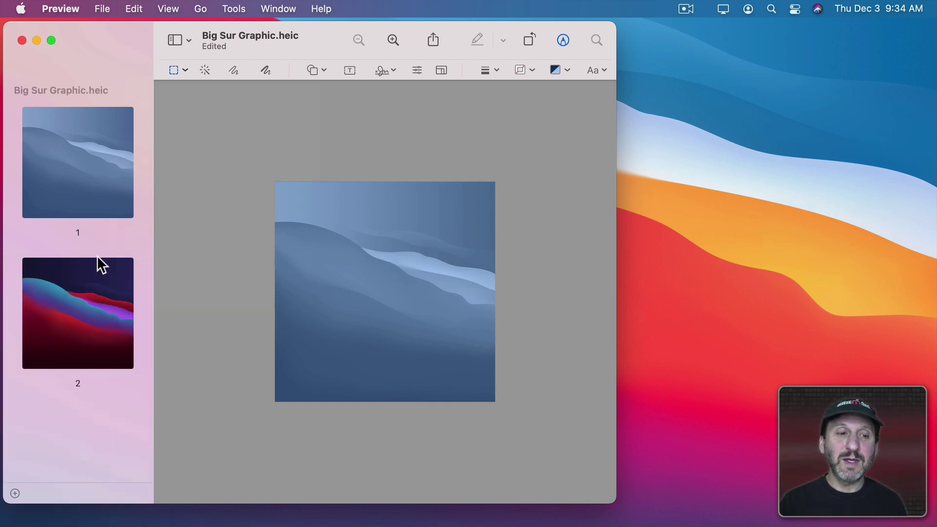
# - Make the dark page 2 image grayscale by dropping Saturation in Adjust Color
pyautogui.click(86, 307)
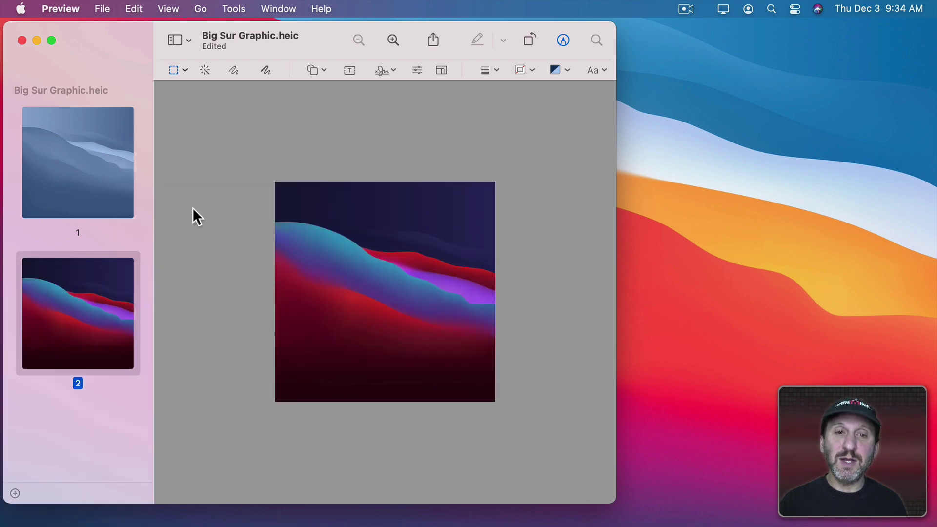
pyautogui.click(226, 8)
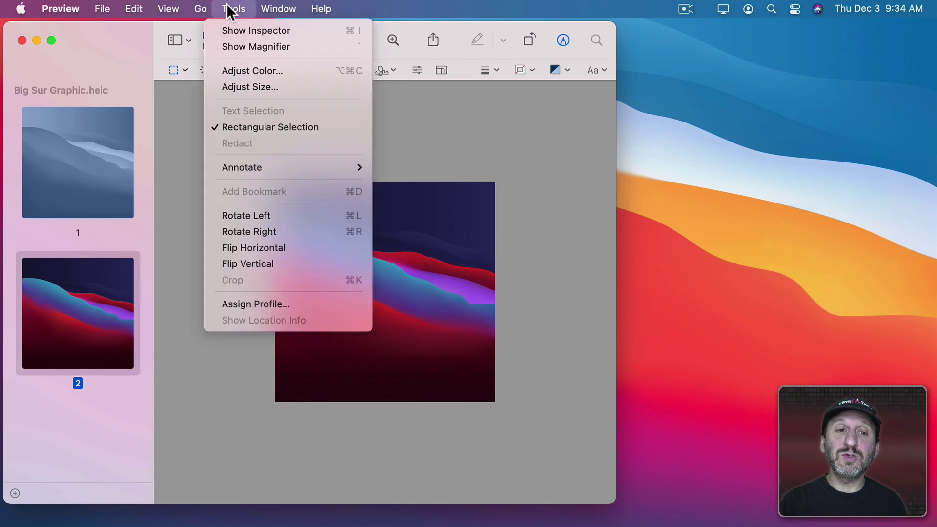
pyautogui.click(255, 71)
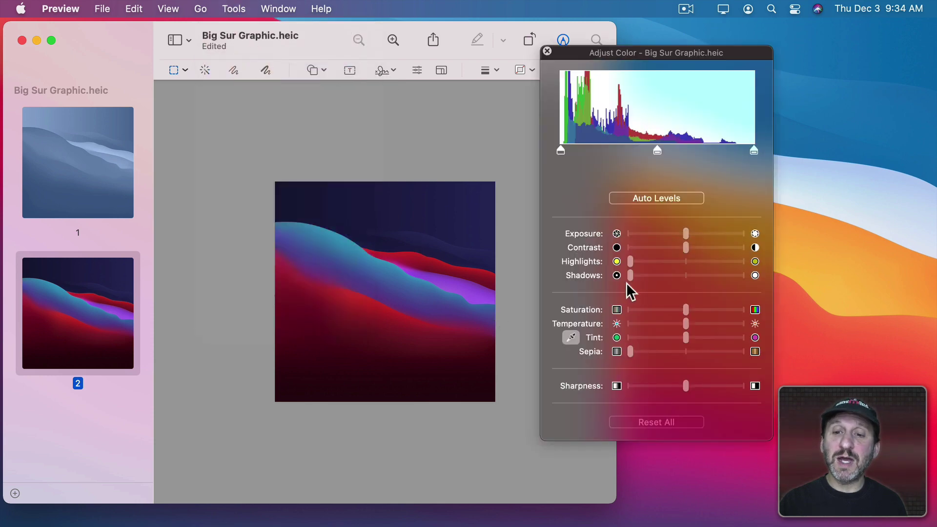
pyautogui.click(626, 309)
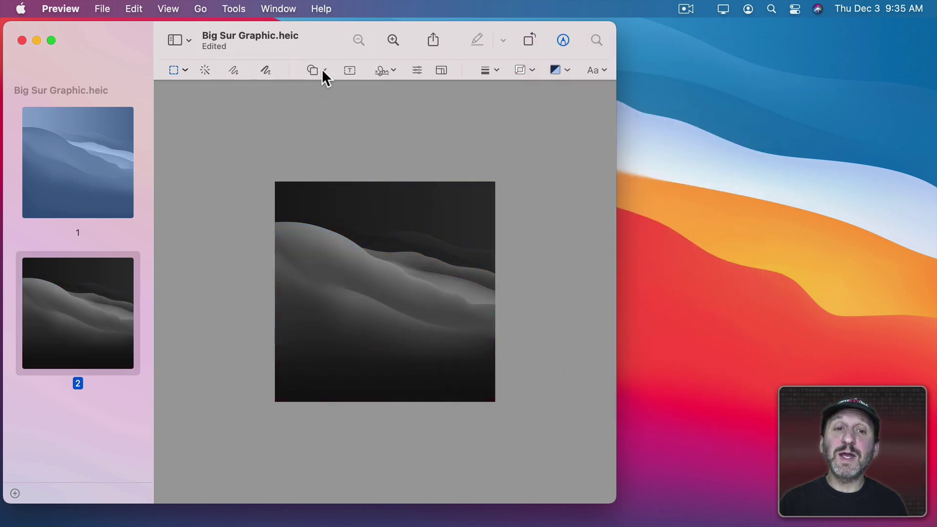
# - Add a blue rectangle stretched over the entire page 2 image
pyautogui.click(324, 73)
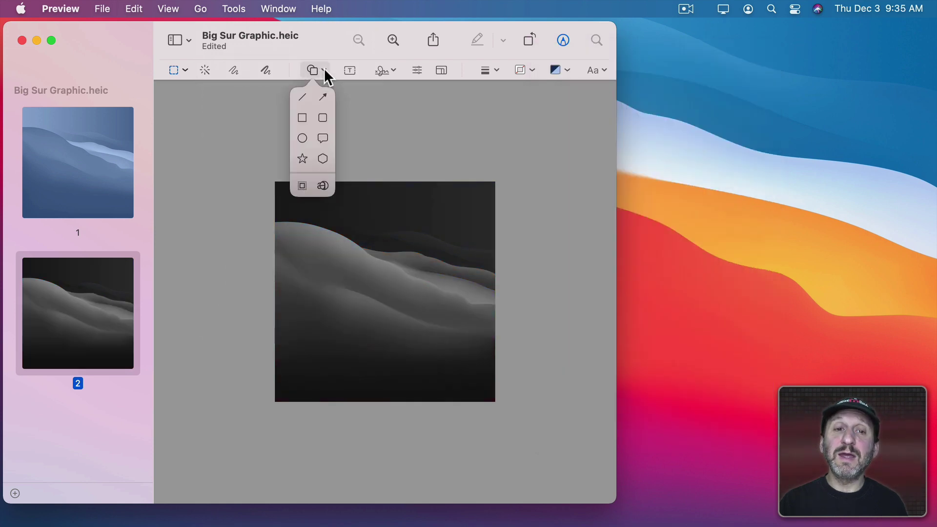
pyautogui.click(302, 118)
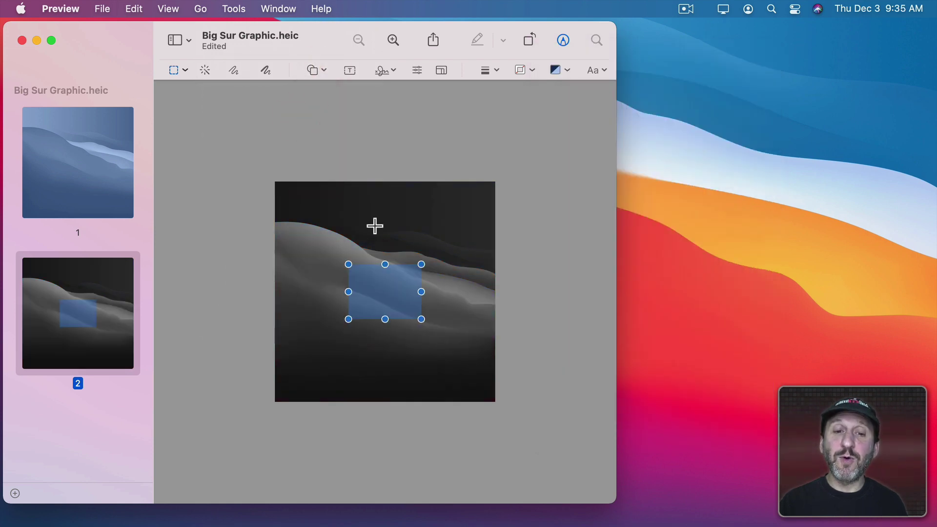
pyautogui.moveTo(385, 290); pyautogui.dragTo(309, 207)
pyautogui.moveTo(344, 232); pyautogui.dragTo(511, 412)
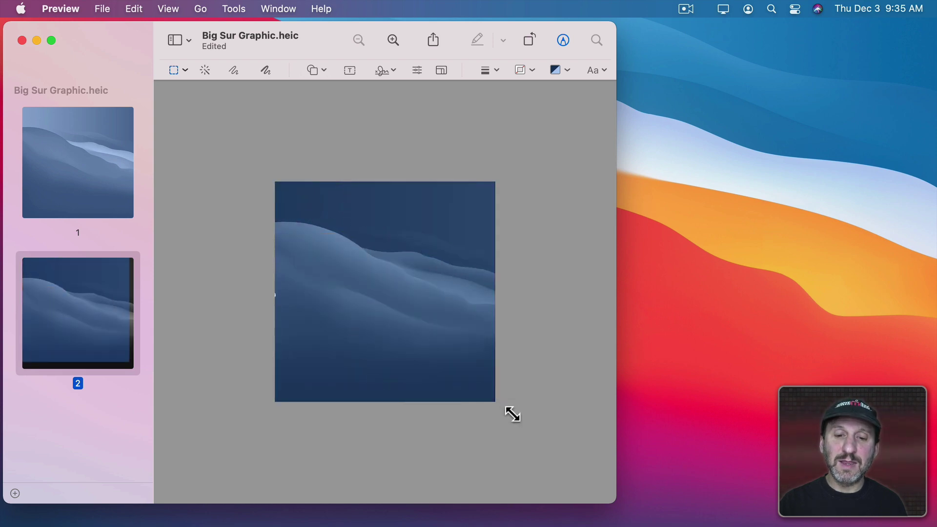
# - Check both pages, then save the edited image and close it
pyautogui.click(96, 182)
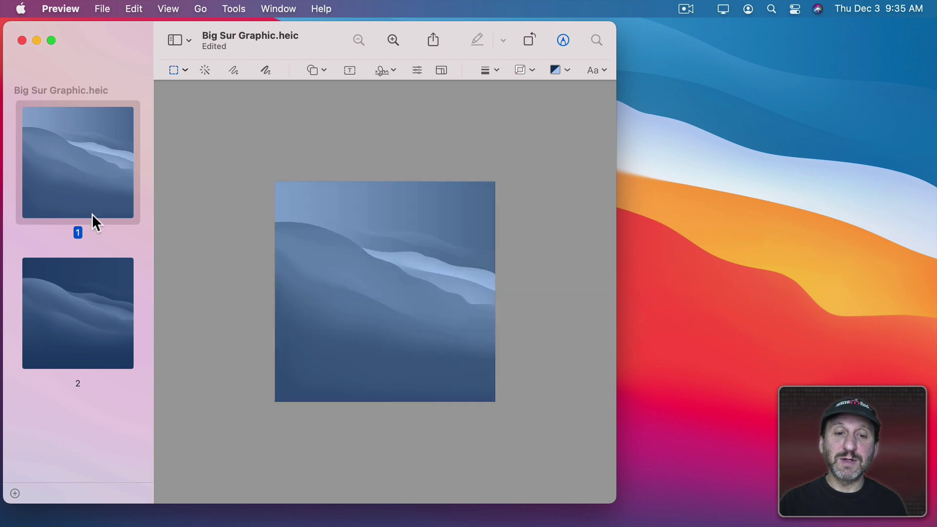
pyautogui.click(78, 305)
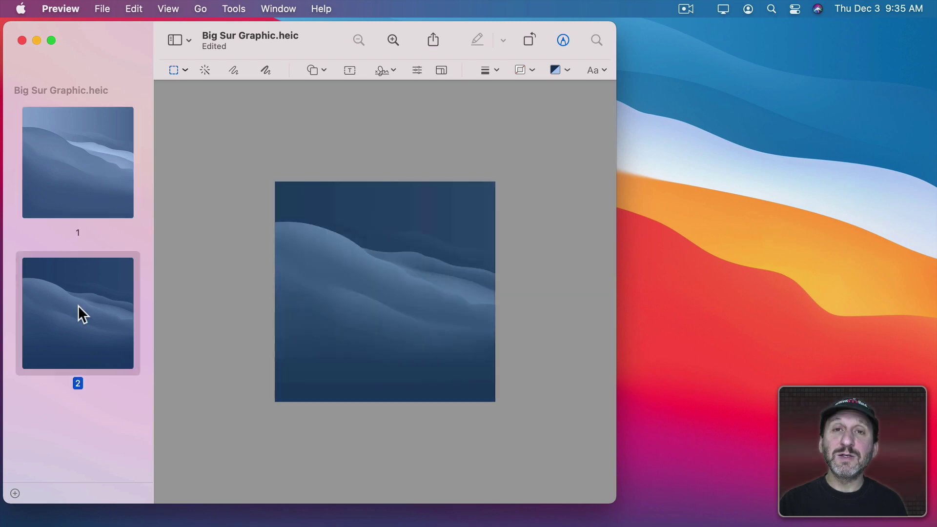
pyautogui.click(105, 7)
pyautogui.click(113, 115)
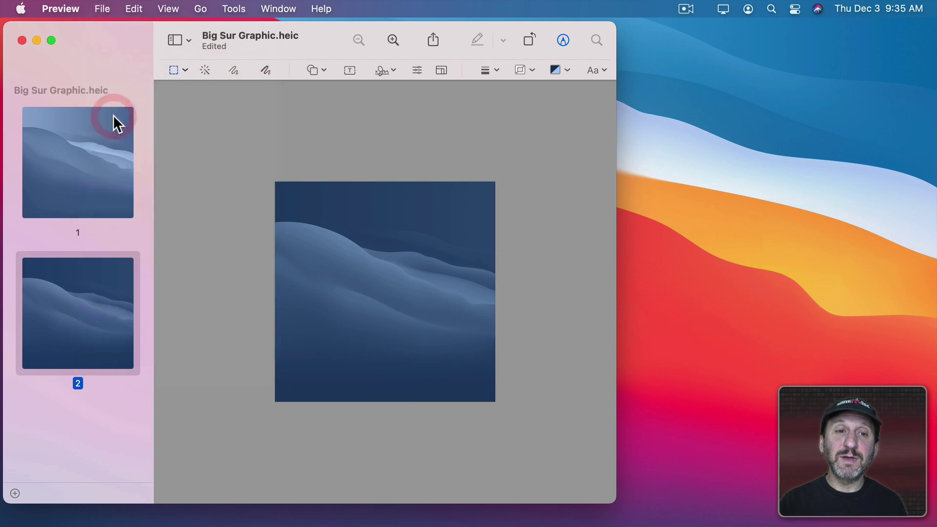
pyautogui.click(22, 40)
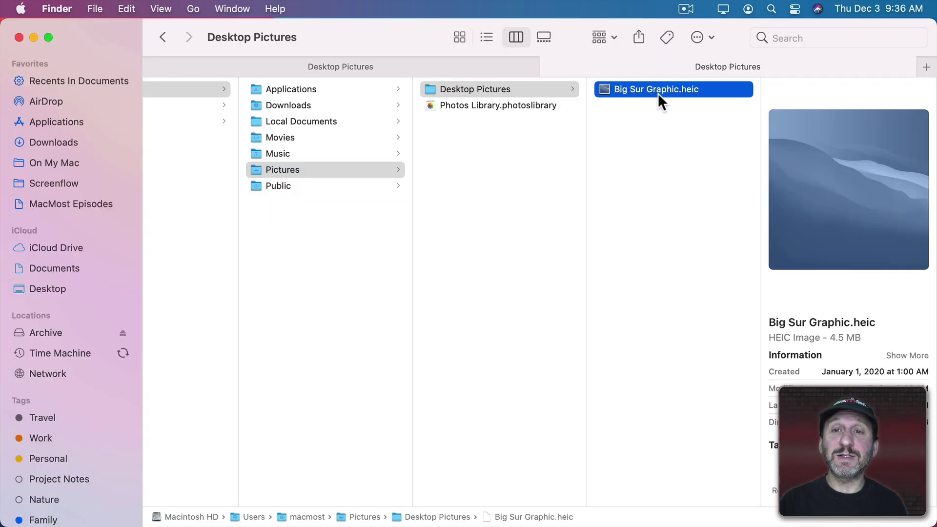
# - Rename the file by replacing 'Graphic' with 'Custom', giving Big Sur Custom.heic
pyautogui.press('Return')
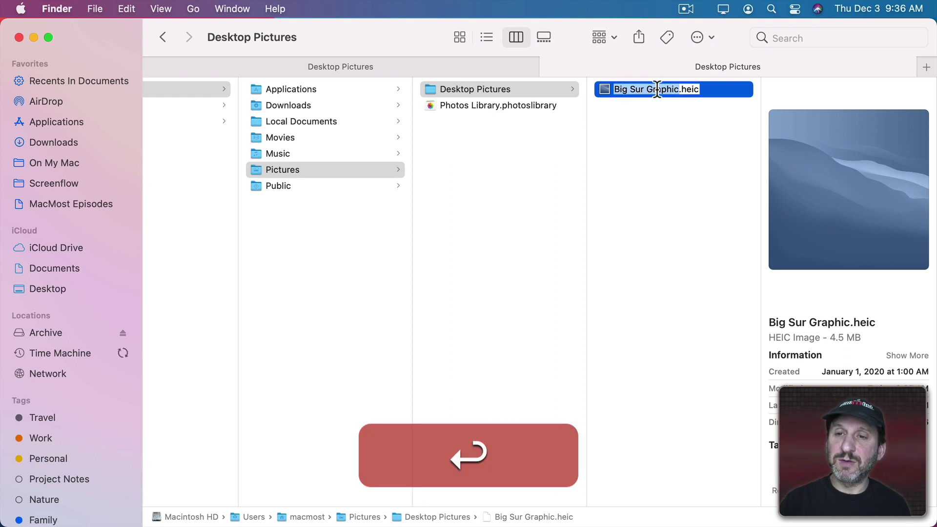
pyautogui.click(656, 90)
pyautogui.write('Custom')
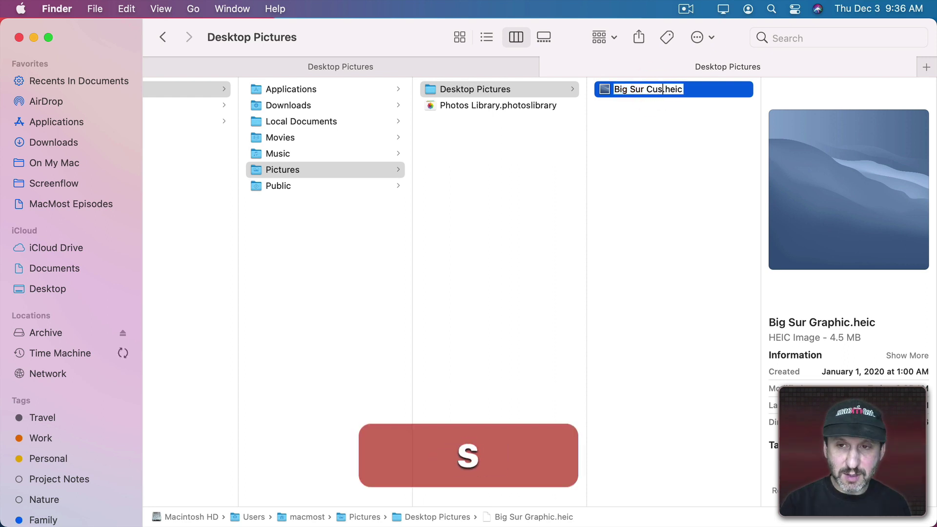
pyautogui.press('Return')
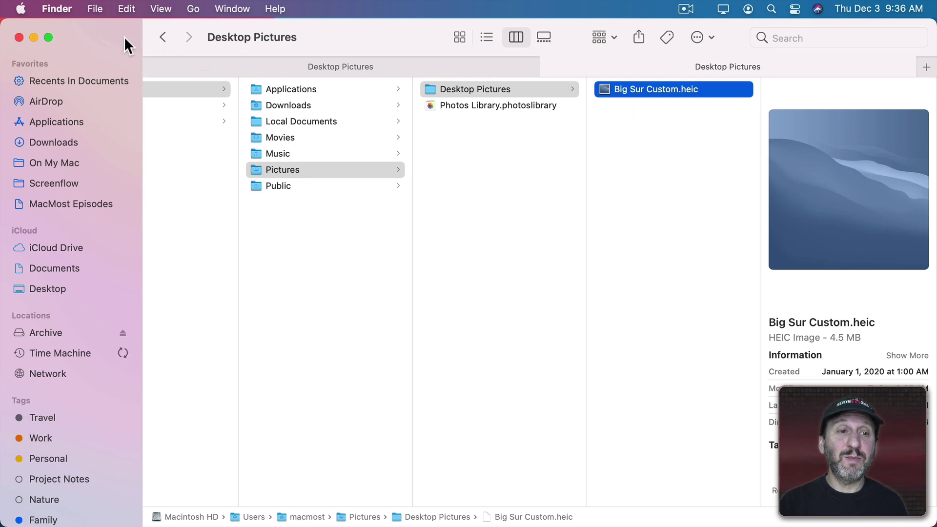
# - Set Big Sur Custom.heic as the desktop picture in Desktop & Screen Saver preferences
pyautogui.click(21, 9)
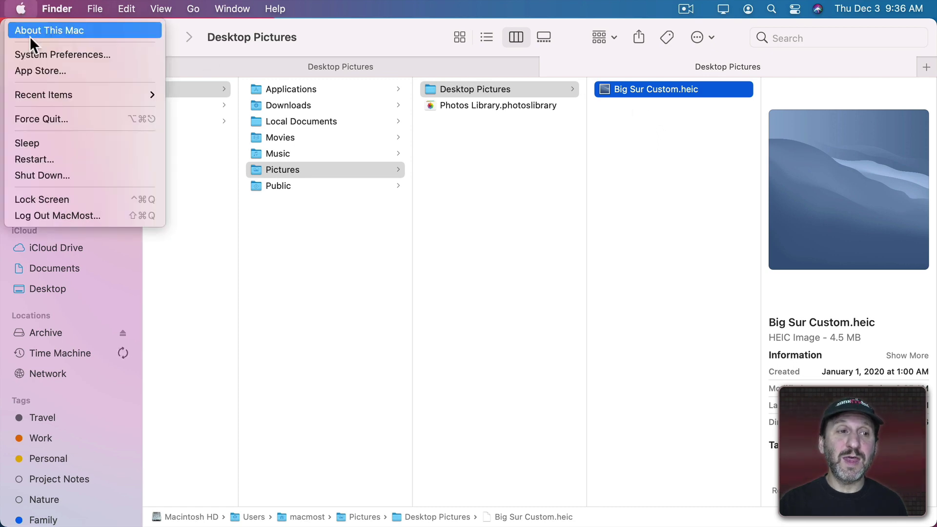
pyautogui.click(30, 52)
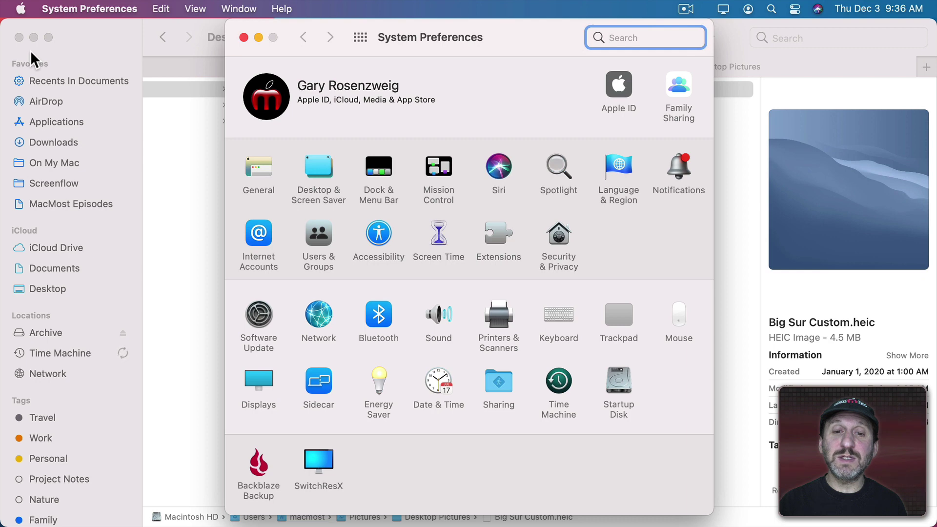
pyautogui.click(314, 164)
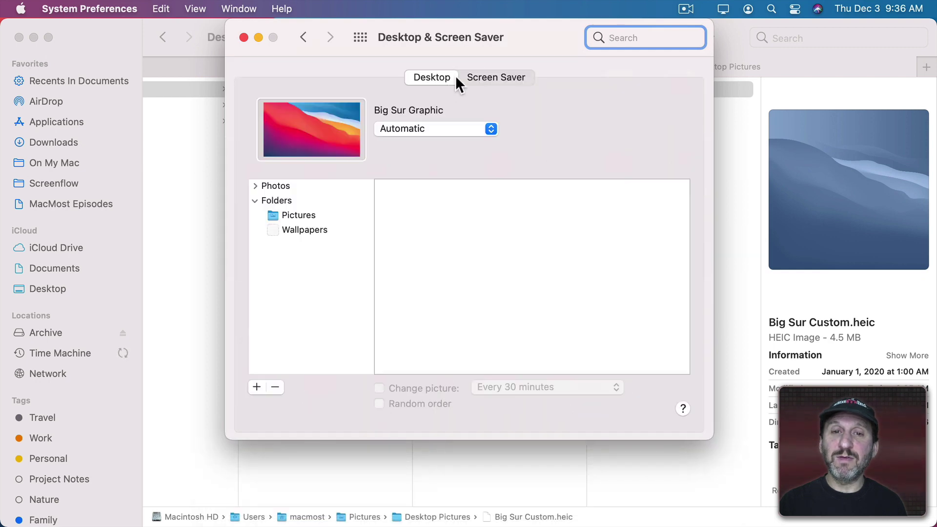
pyautogui.moveTo(511, 49); pyautogui.dragTo(364, 38)
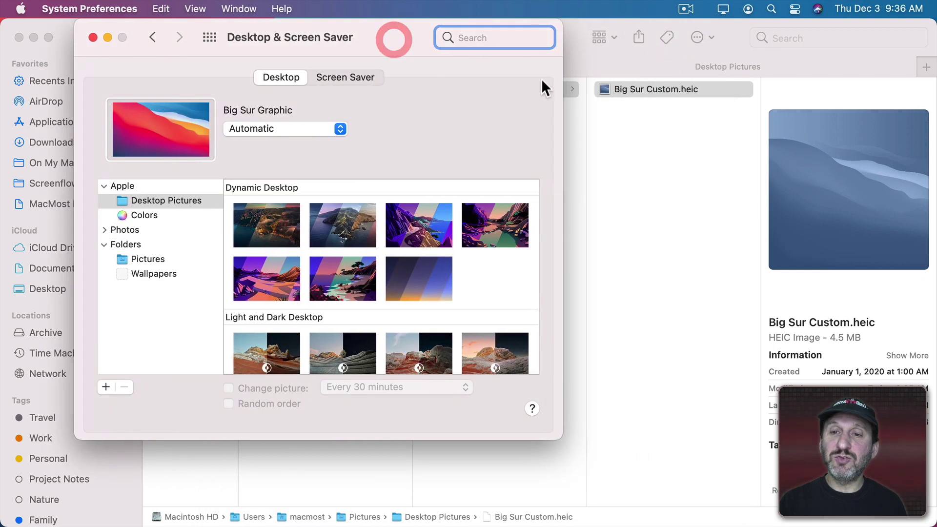
pyautogui.moveTo(602, 90); pyautogui.dragTo(160, 129)
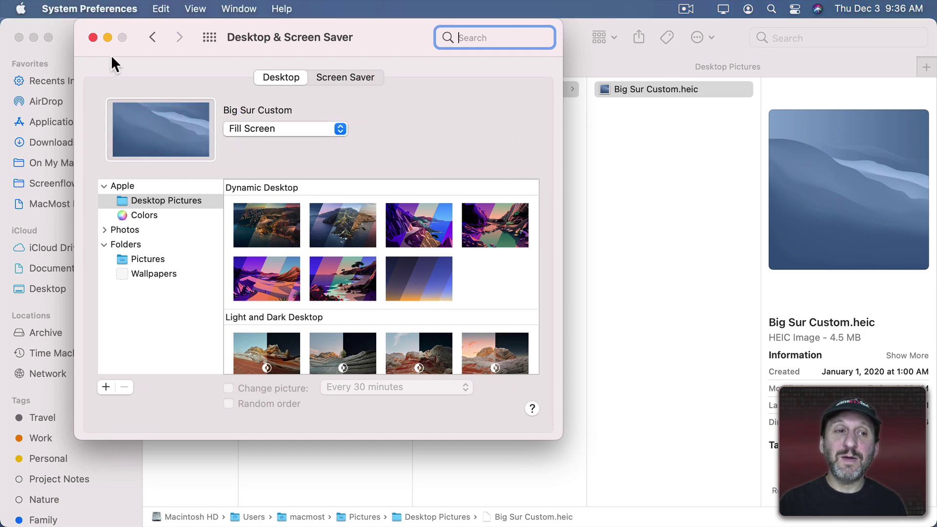
# - Close the open window and turn on Dark Mode from Control Center's Display settings
pyautogui.click(92, 38)
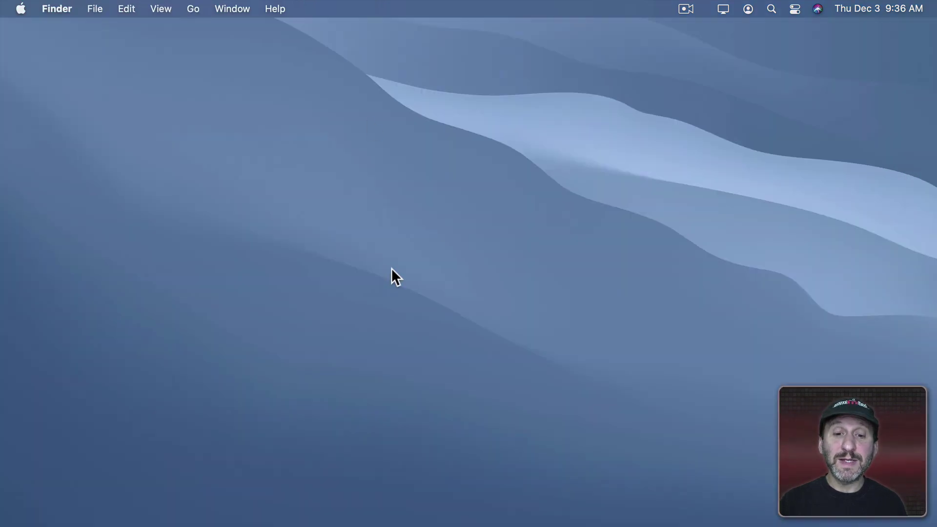
pyautogui.click(795, 9)
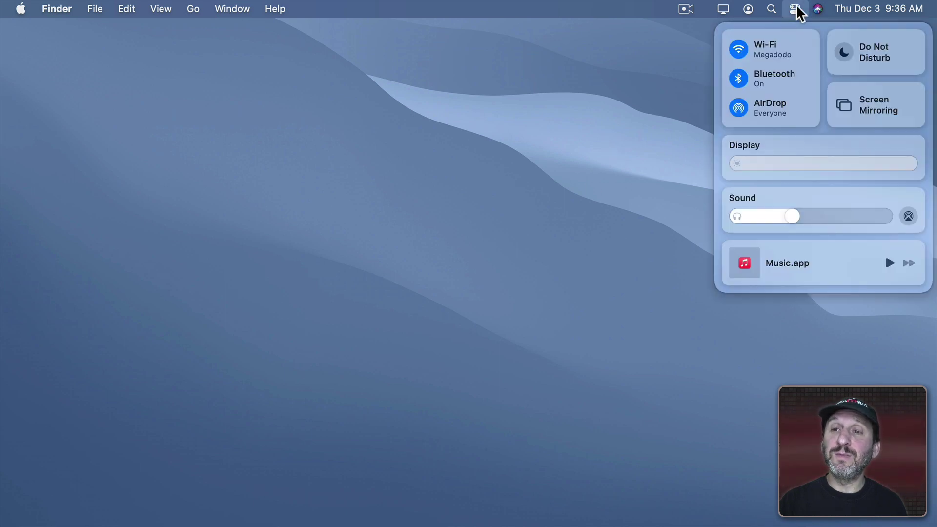
pyautogui.click(915, 149)
pyautogui.click(762, 88)
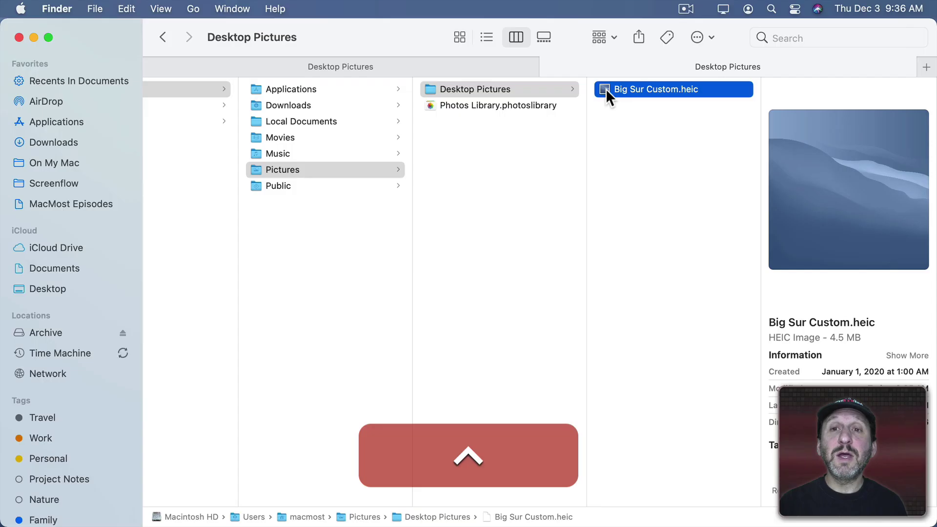
# - Open Big Sur Custom.heic with Preview.app and display its light page 1
pyautogui.rightClick(605, 89)
pyautogui.moveTo(630, 111)
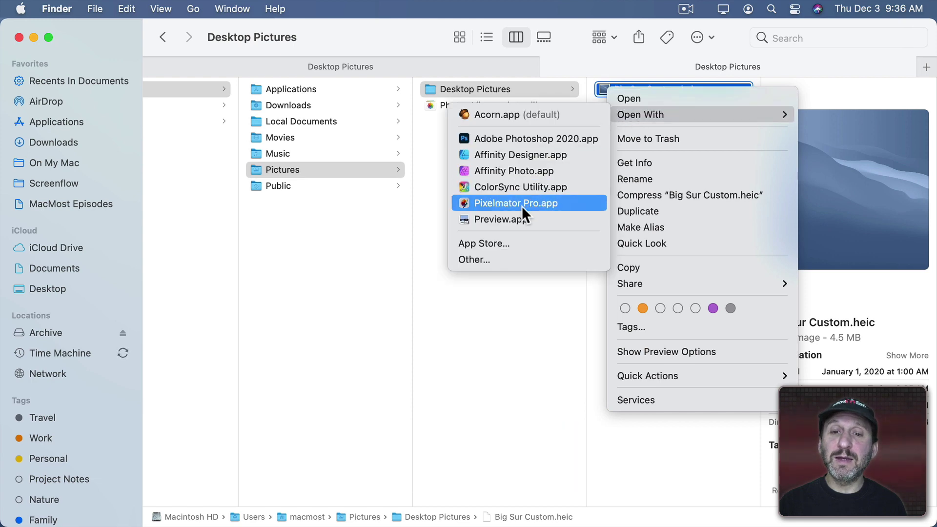
pyautogui.click(519, 219)
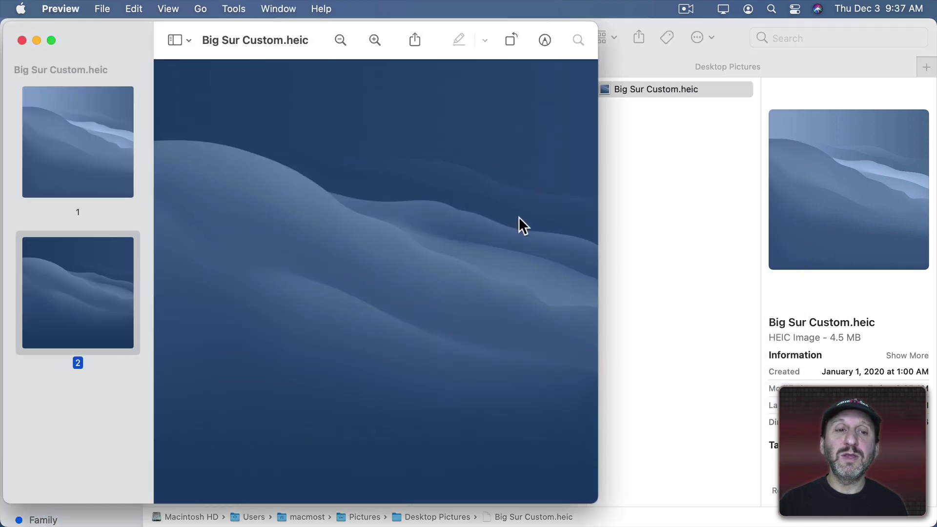
pyautogui.click(93, 154)
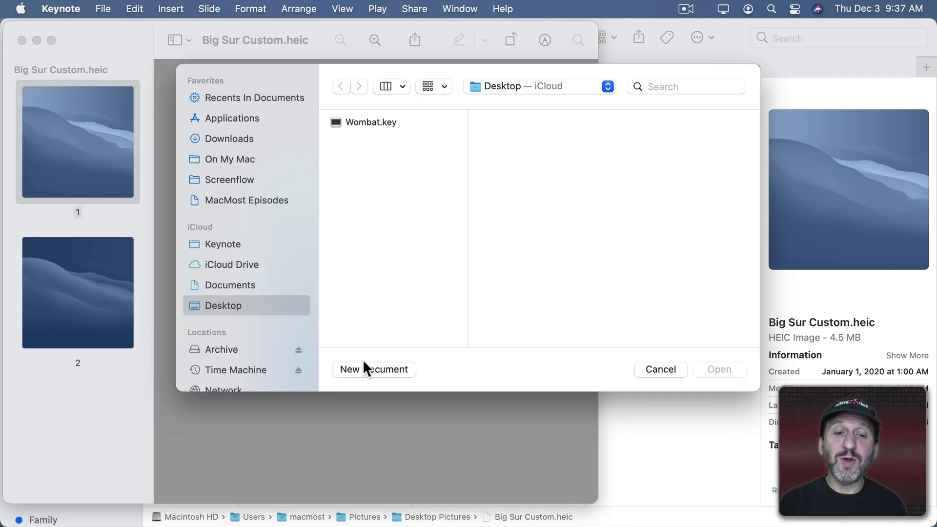
# - Create a Basic White Keynote presentation and delete its placeholder text boxes
pyautogui.click(363, 364)
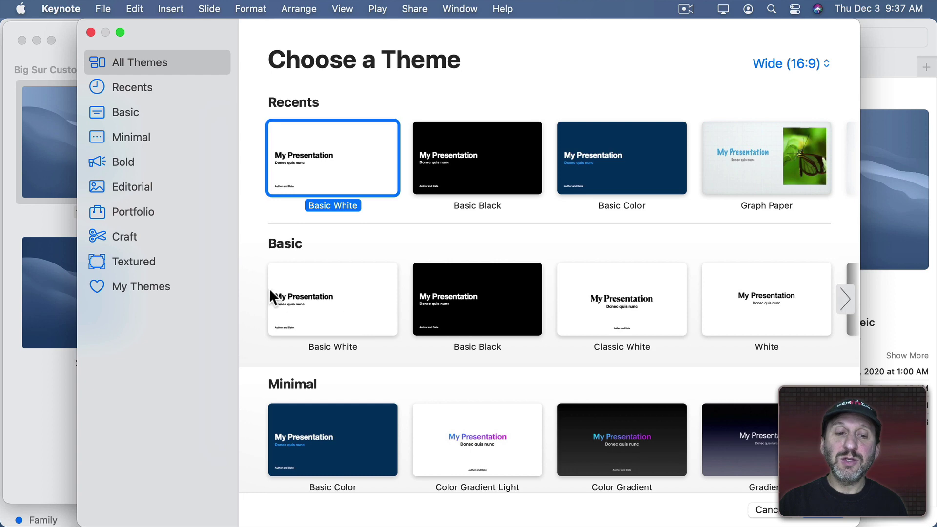
pyautogui.doubleClick(357, 314)
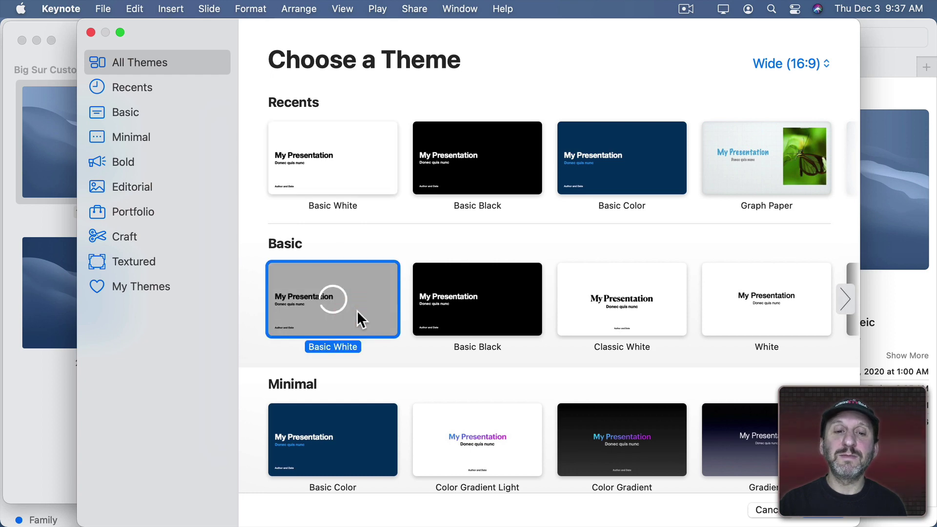
pyautogui.press('super+a')
pyautogui.press('super+BackSpace')
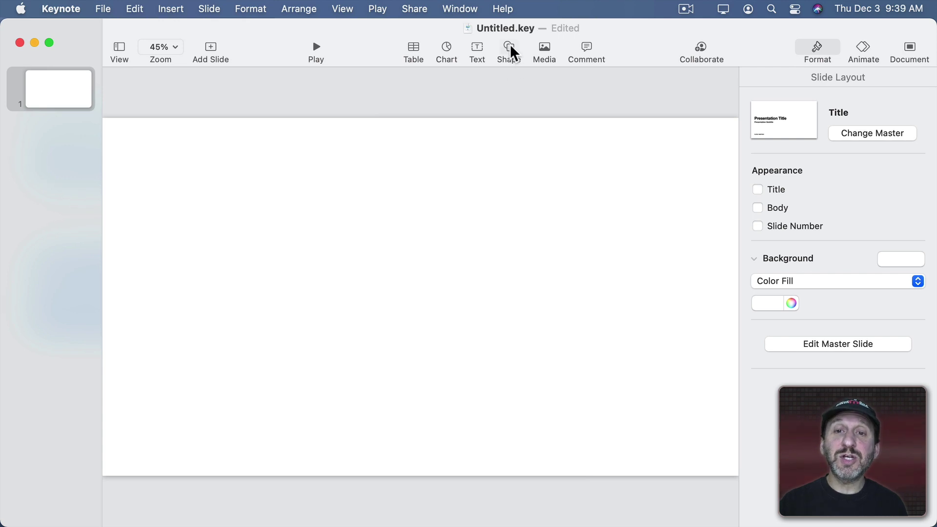
# - Insert the Nature lotus shape, enlarge it and centre it on the slide
pyautogui.click(510, 50)
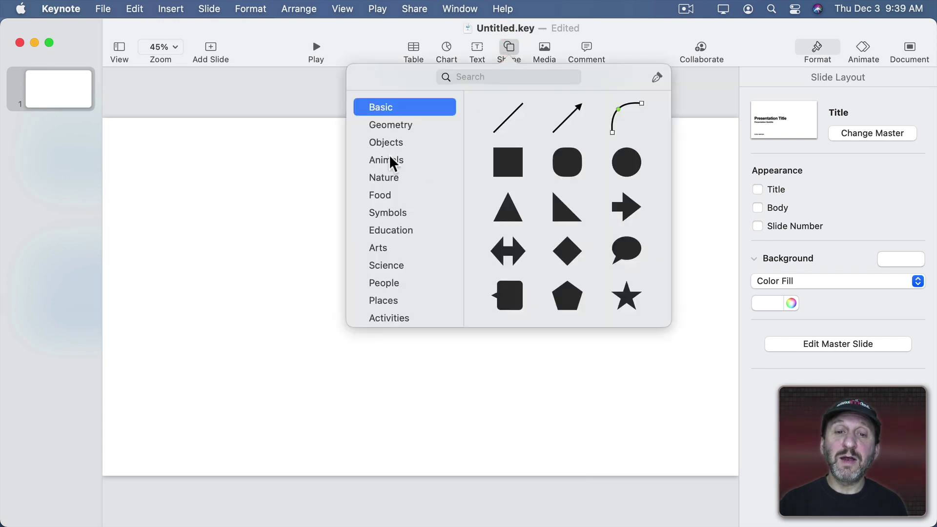
pyautogui.click(385, 177)
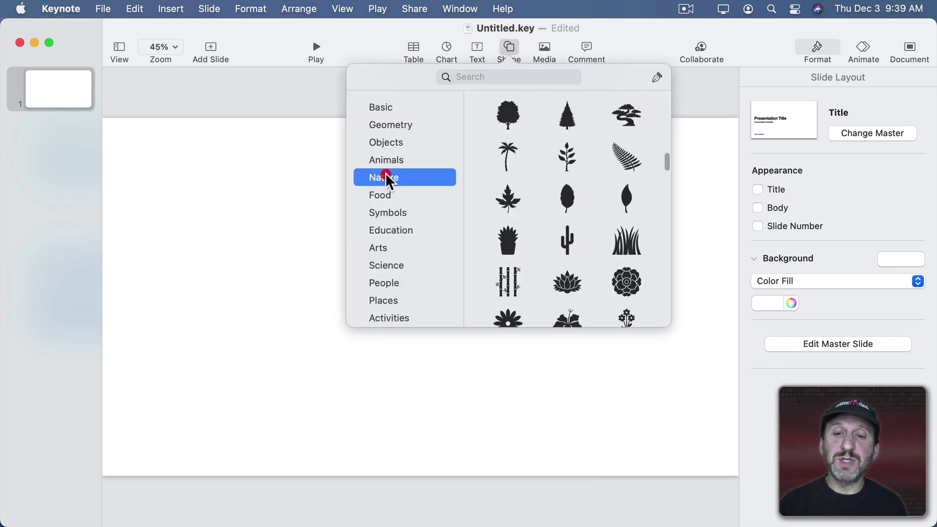
pyautogui.click(567, 284)
pyautogui.moveTo(399, 280); pyautogui.dragTo(48, 4)
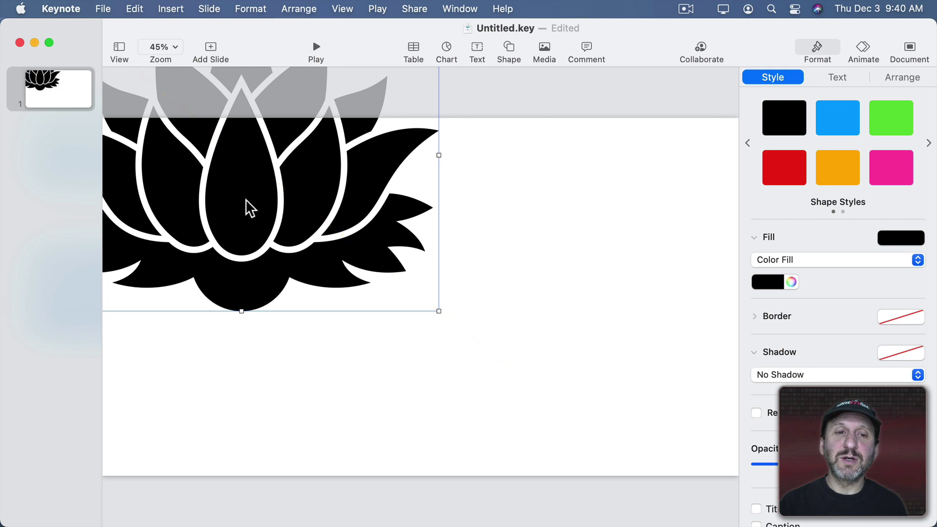
pyautogui.moveTo(247, 206); pyautogui.dragTo(423, 335)
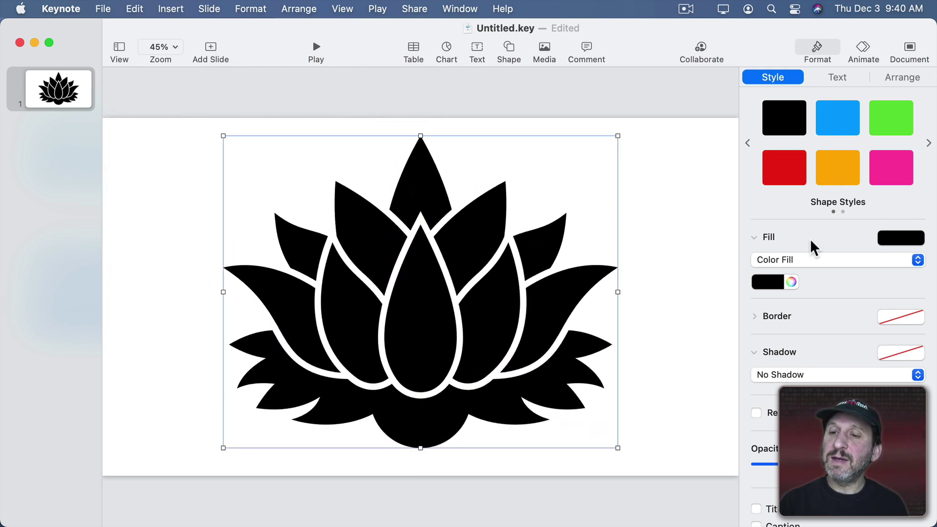
# - Fill the lotus with dark navy blue at 50% opacity
pyautogui.click(791, 283)
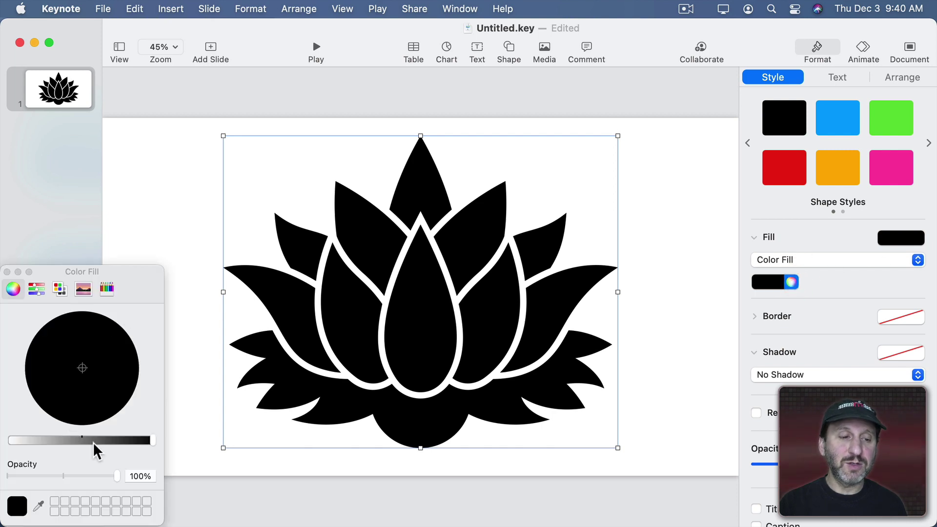
pyautogui.moveTo(94, 440); pyautogui.dragTo(54, 440)
pyautogui.click(63, 387)
pyautogui.moveTo(63, 388); pyautogui.dragTo(86, 440)
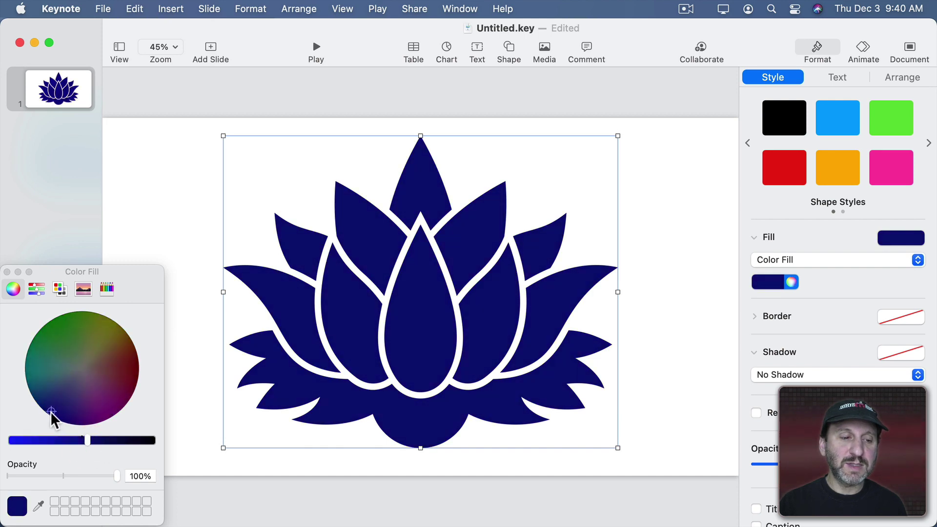
pyautogui.click(47, 414)
pyautogui.moveTo(116, 475); pyautogui.dragTo(63, 476)
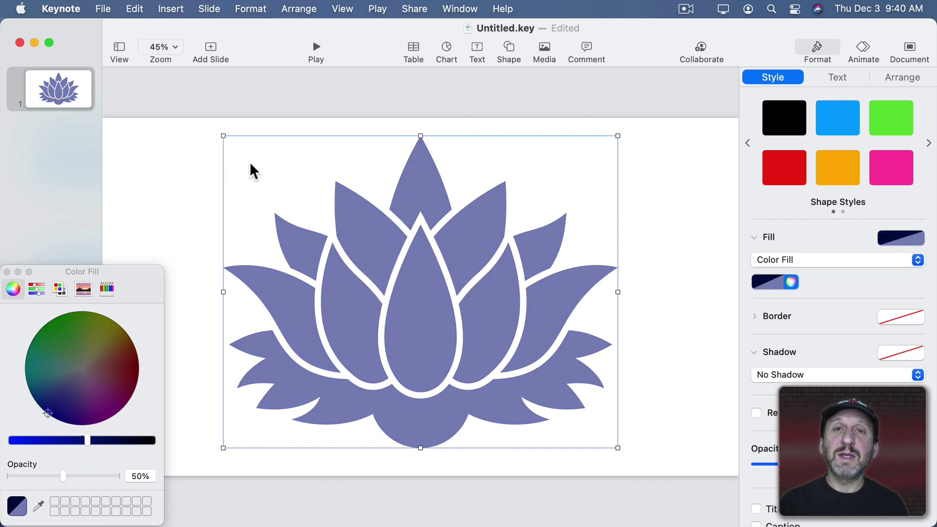
# - Reselect the lotus and copy it with Edit > Copy
pyautogui.click(154, 153)
pyautogui.click(418, 195)
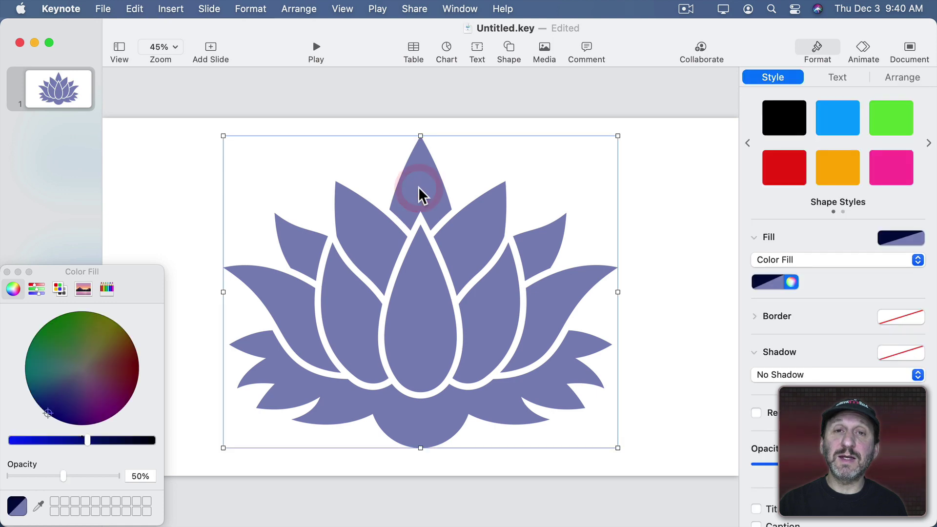
pyautogui.click(135, 9)
pyautogui.click(148, 86)
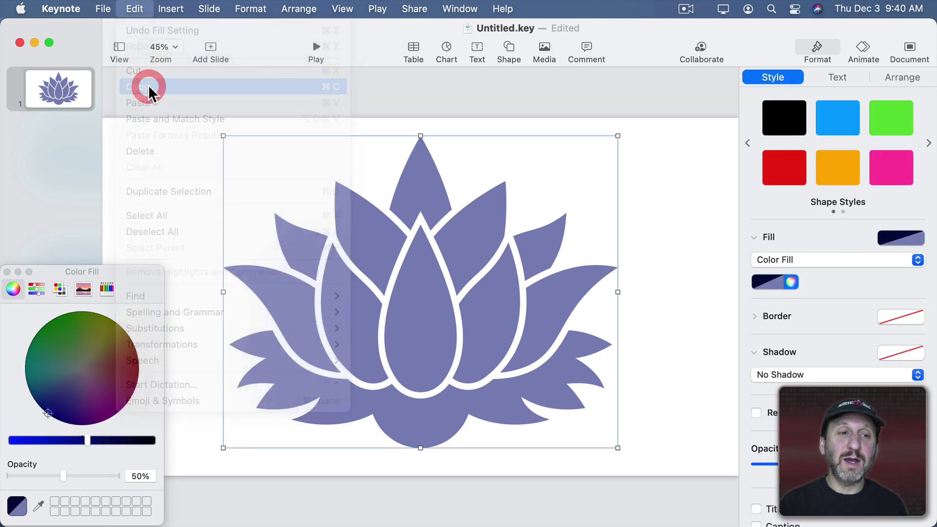
# - Paste the lotus onto Preview's light page, nudge it slightly lower, and save the file
pyautogui.press('super+Tab')
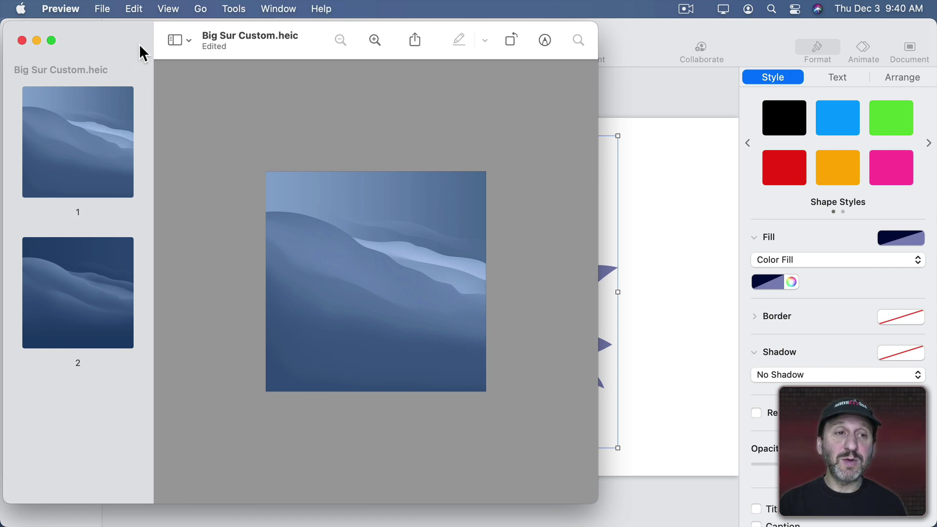
pyautogui.press('super+v')
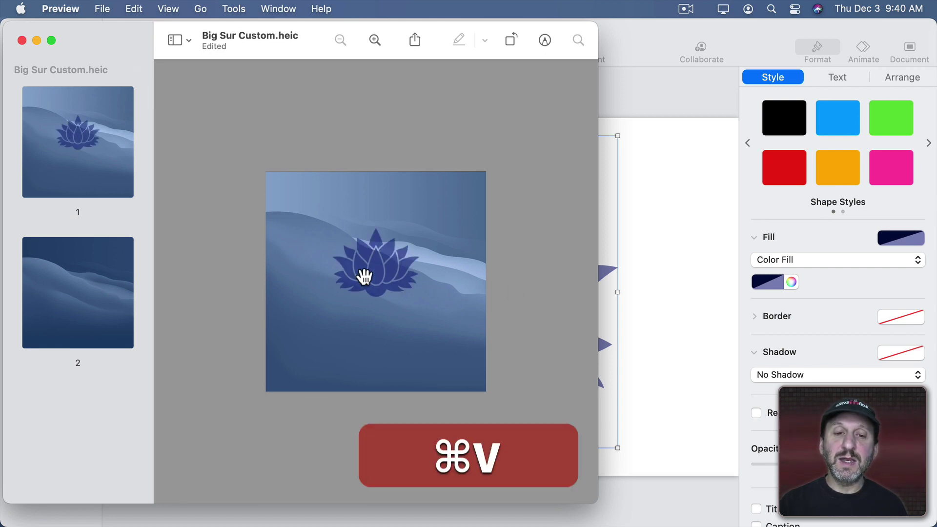
pyautogui.moveTo(376, 267); pyautogui.dragTo(378, 284)
pyautogui.click(224, 243)
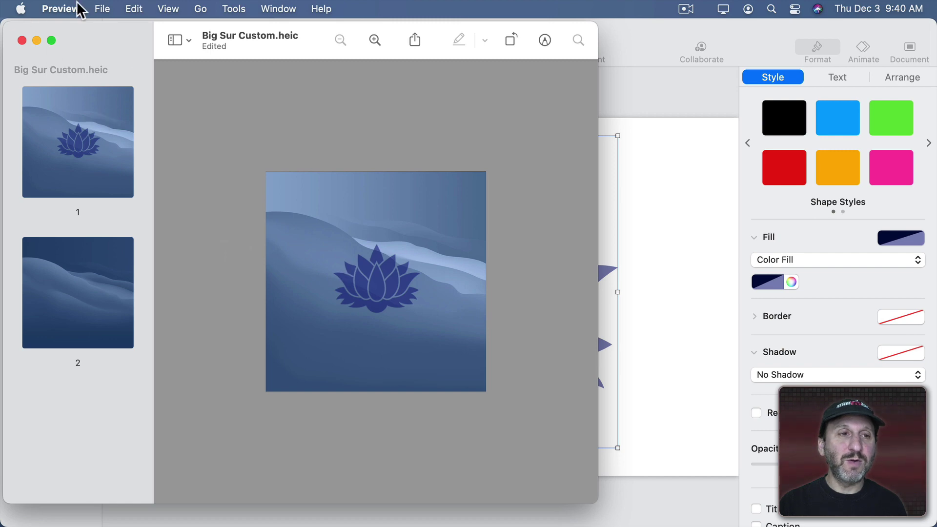
pyautogui.click(102, 9)
pyautogui.click(110, 118)
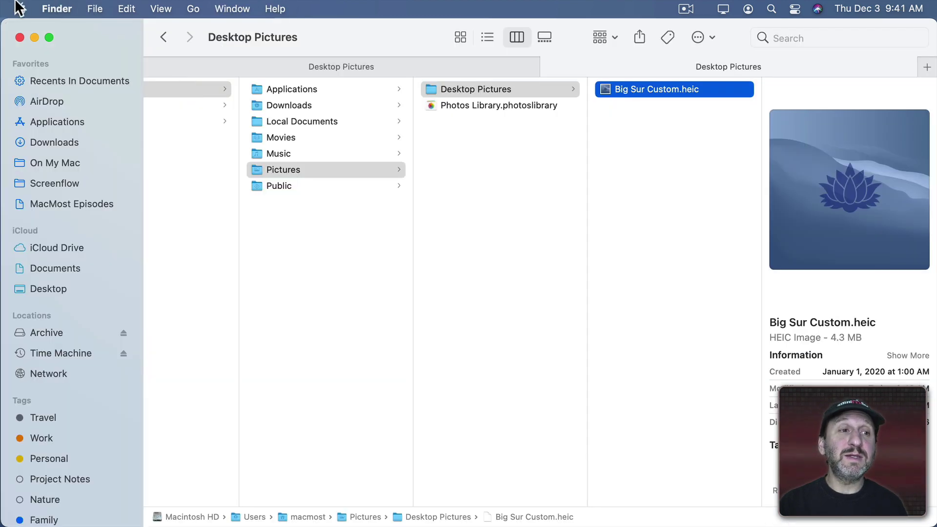
# - Set Big Sur Custom.heic as the desktop picture in Desktop & Screen Saver preferences
pyautogui.click(21, 9)
pyautogui.click(34, 54)
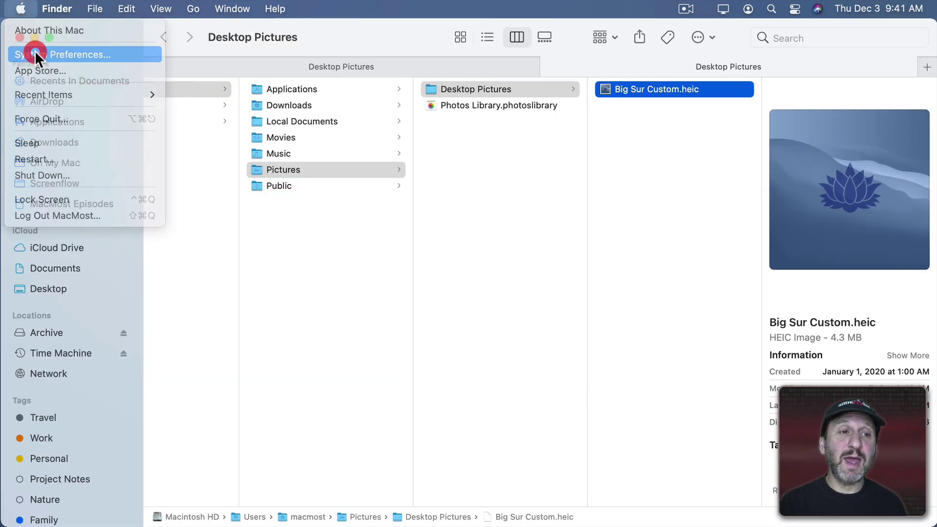
pyautogui.click(171, 165)
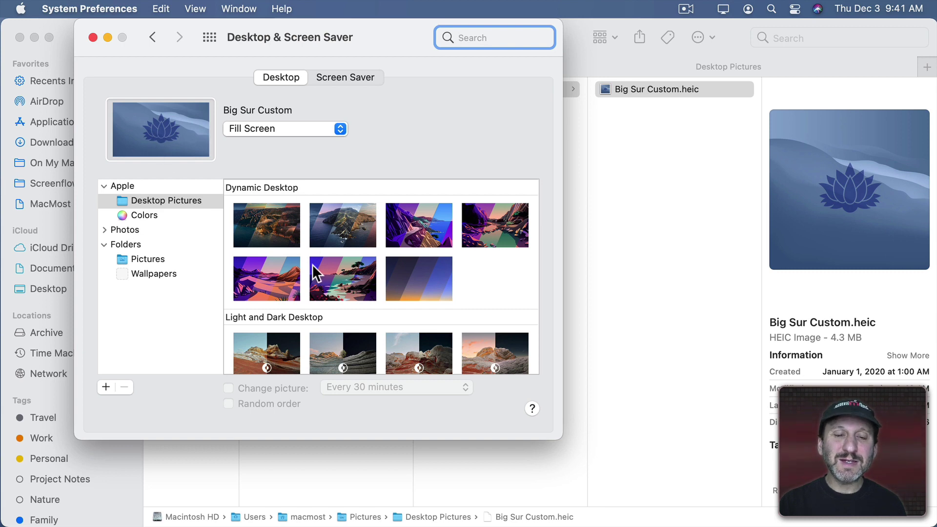
pyautogui.click(264, 219)
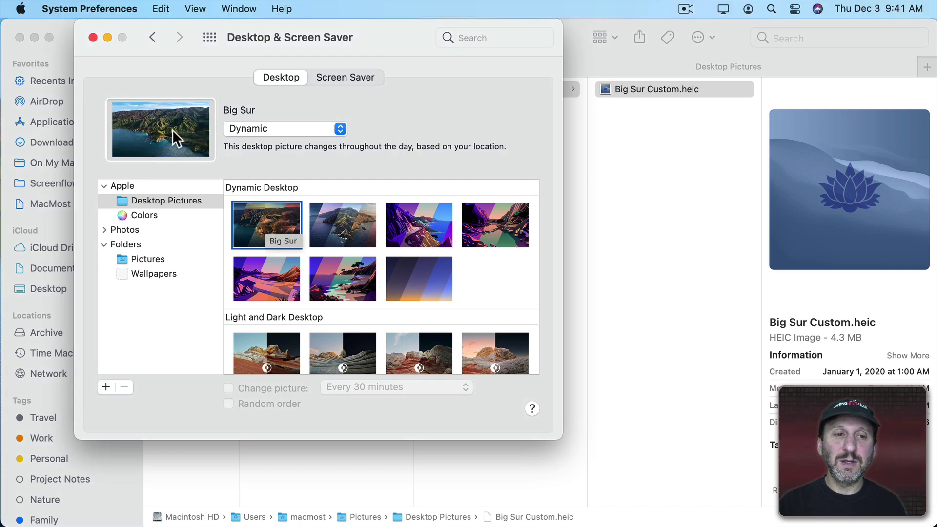
pyautogui.moveTo(603, 88); pyautogui.dragTo(172, 129)
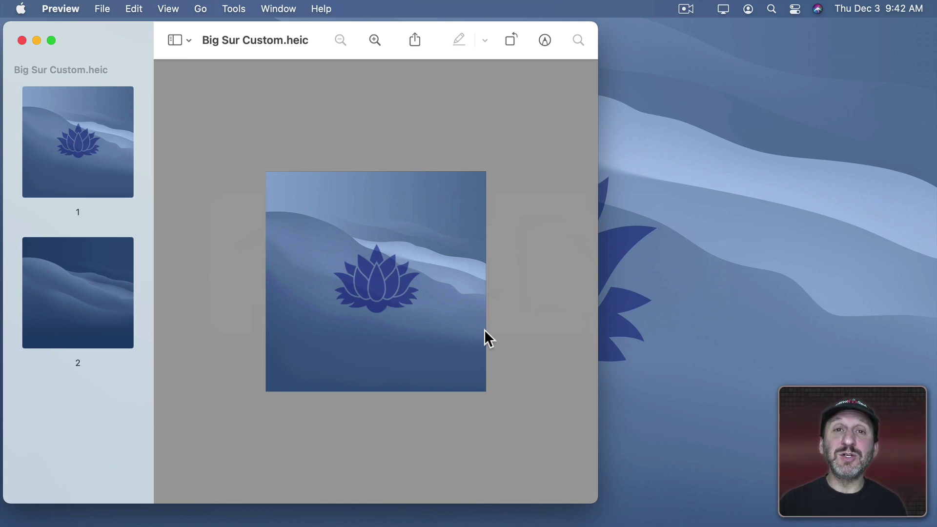
pyautogui.click(94, 161)
pyautogui.click(94, 266)
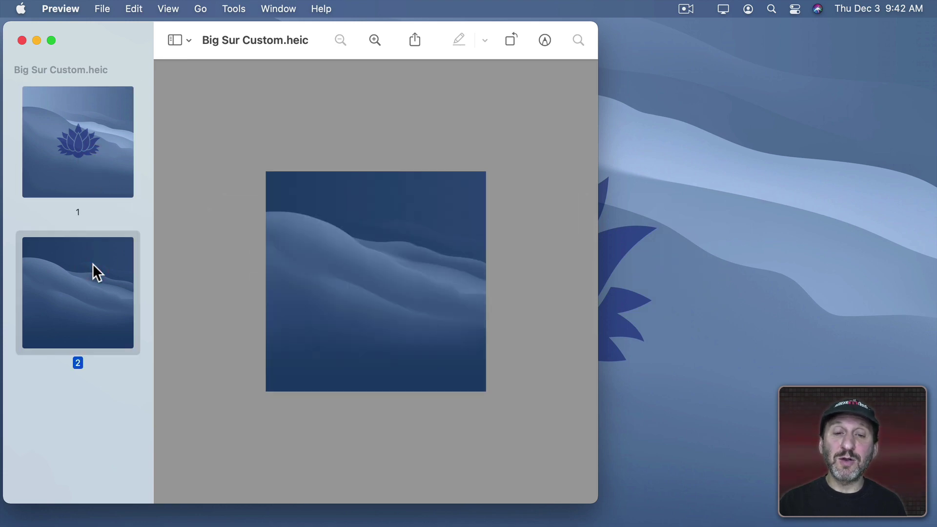
pyautogui.click(91, 150)
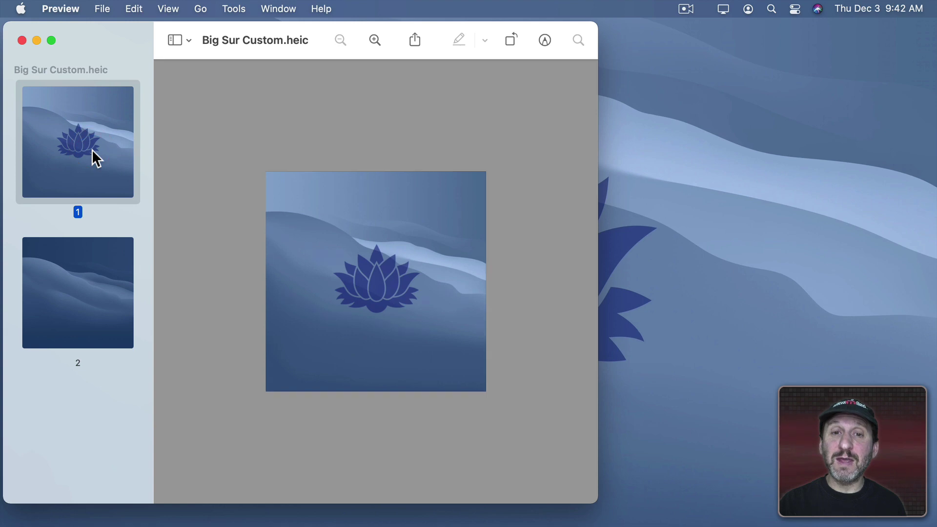
pyautogui.press('super+i')
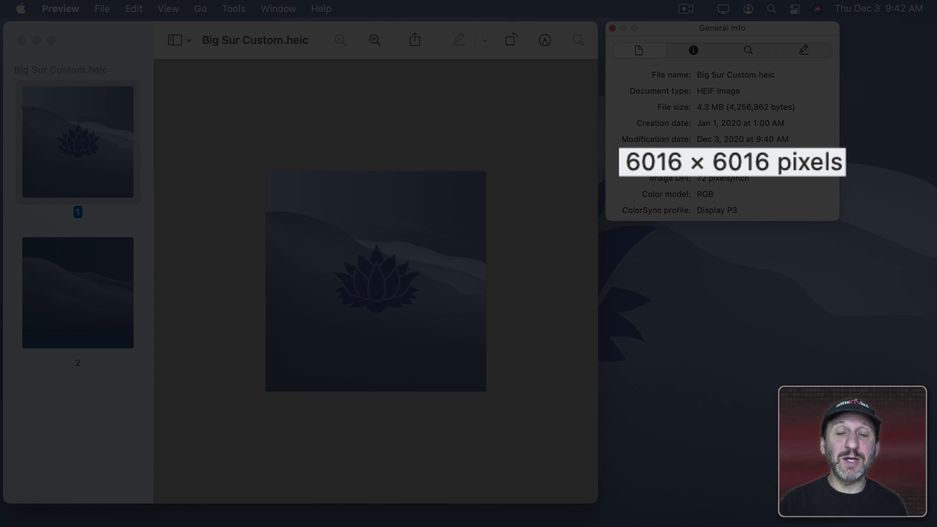
pyautogui.press('super+i')
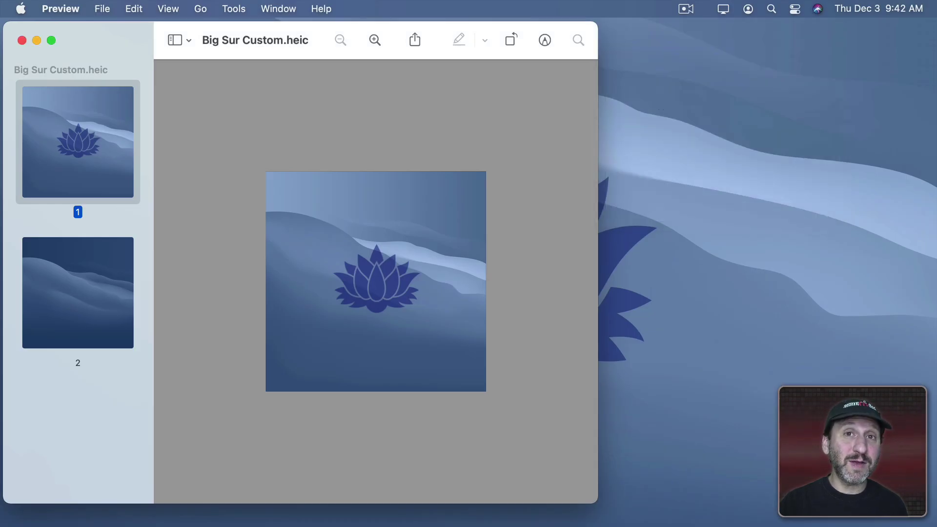